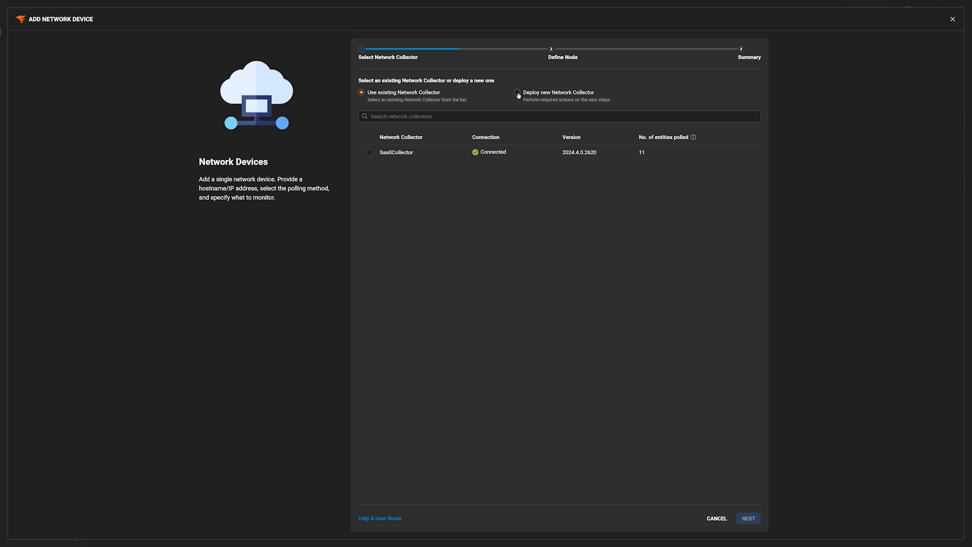
Step: Choose 'Deploy new Network Collector' and advance to the Prepare Ingestion Token step
click(517, 93)
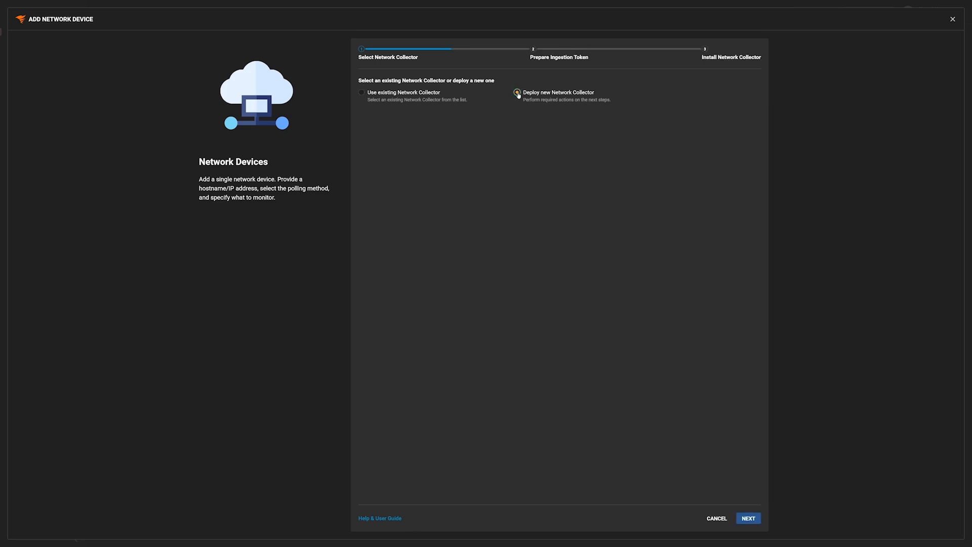
click(738, 516)
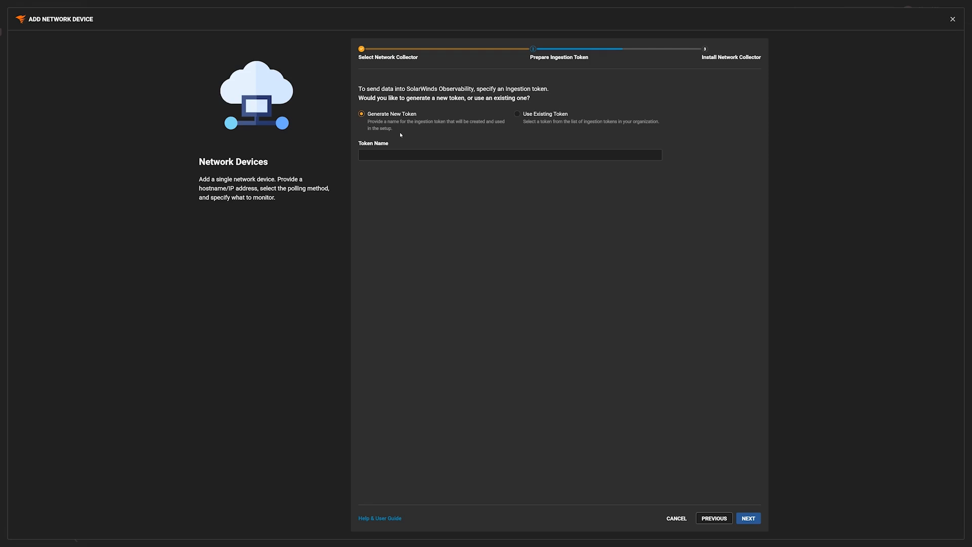
Step: Reuse the existing NetworkCollector ingestion token and proceed to the installation instructions
click(518, 115)
click(462, 153)
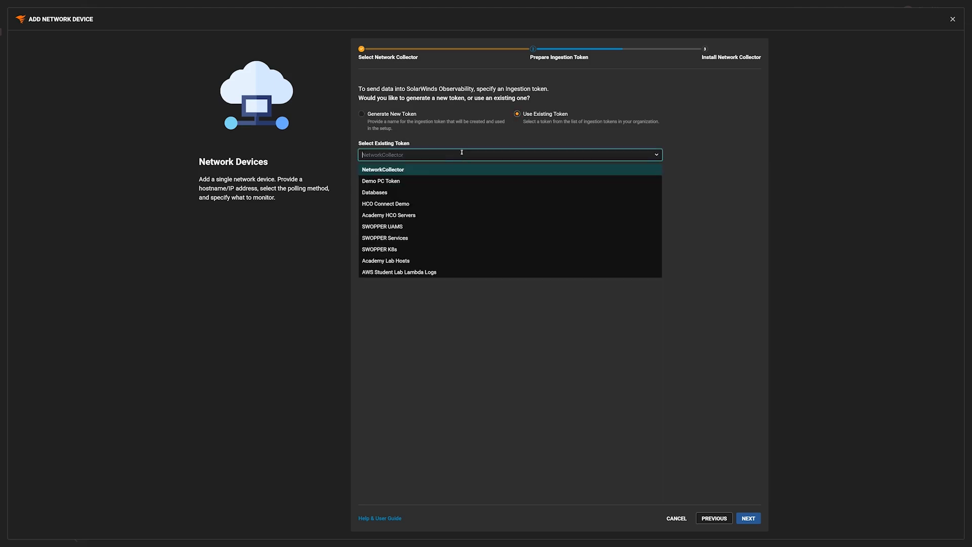
click(391, 171)
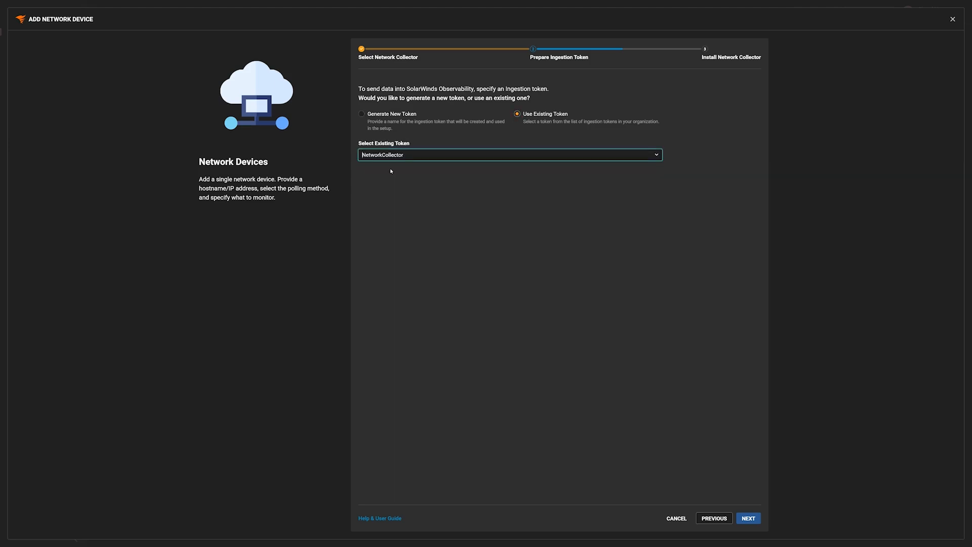
click(748, 518)
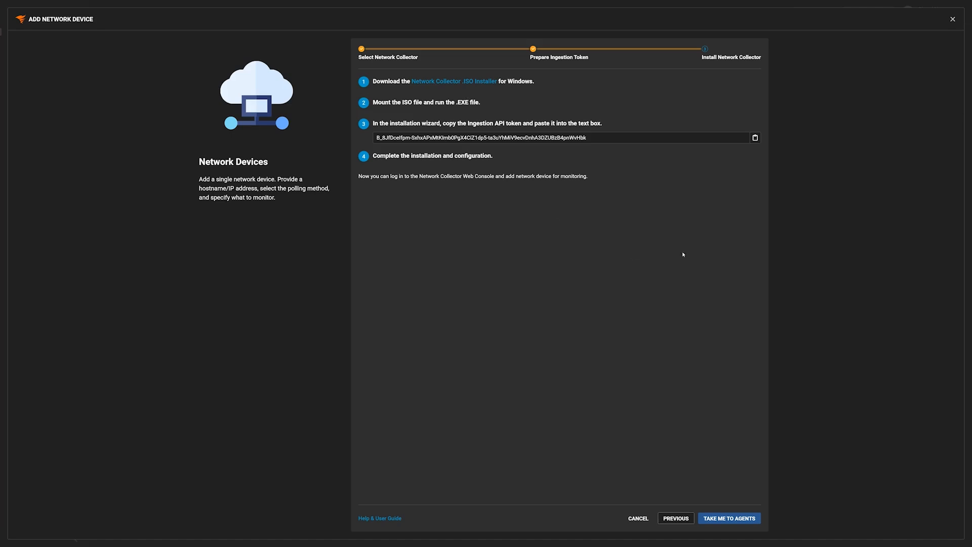
Step: Copy the ingestion API token shown beside the installer instructions
click(756, 138)
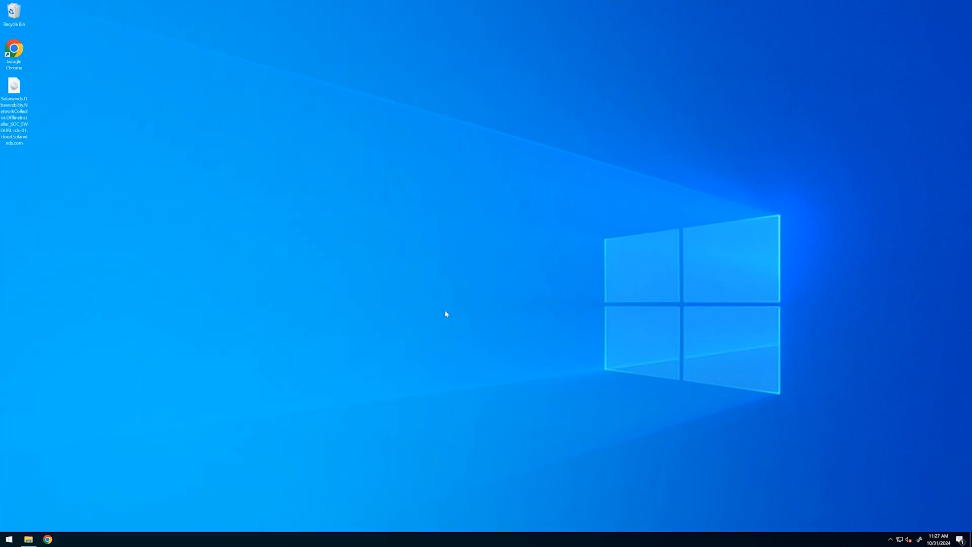
Step: Mount the installer ISO as drive E: and run SolarWinds.Installer as administrator
right_click(13, 88)
click(31, 93)
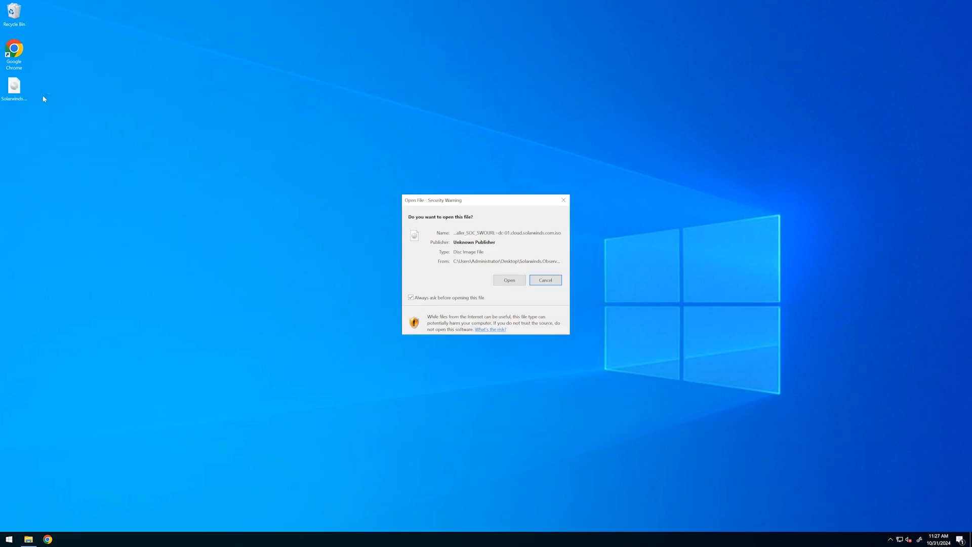
click(508, 283)
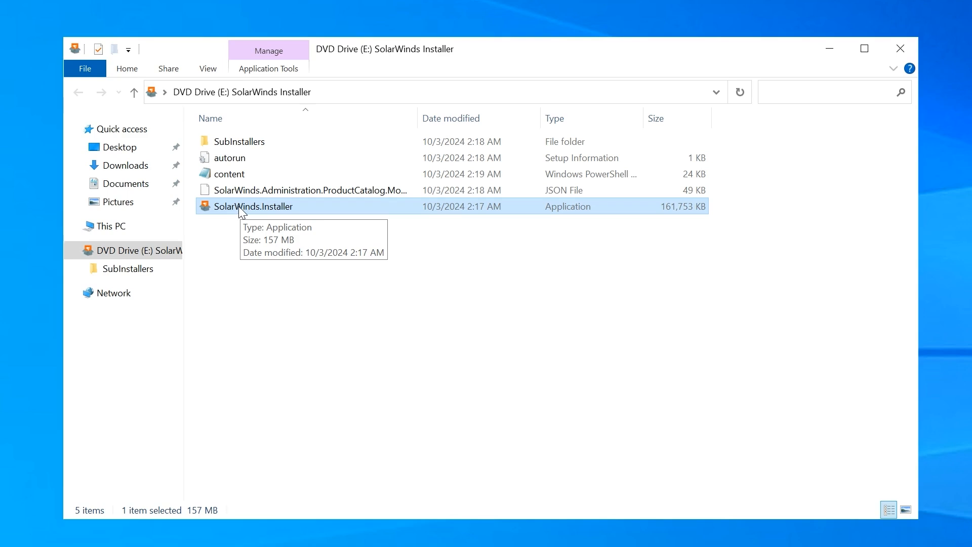
right_click(240, 209)
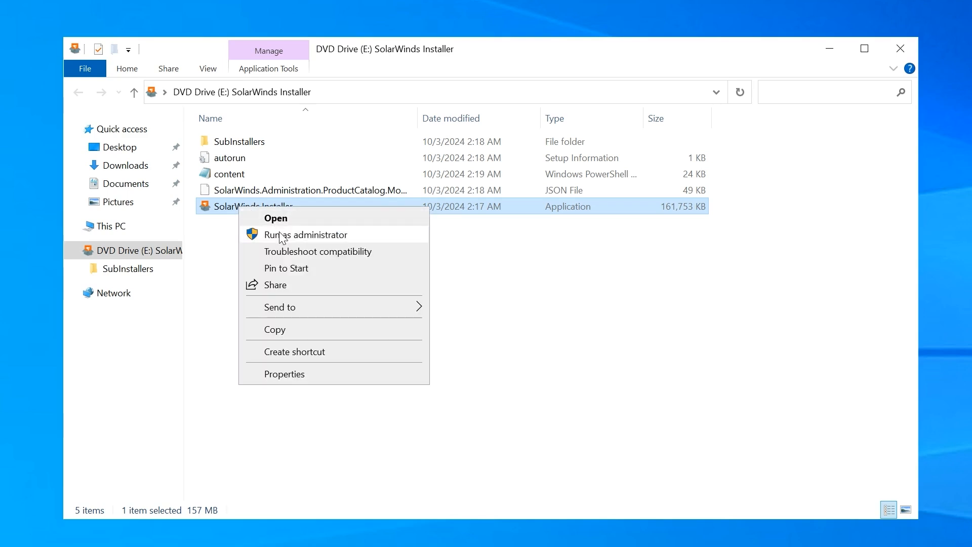
click(306, 234)
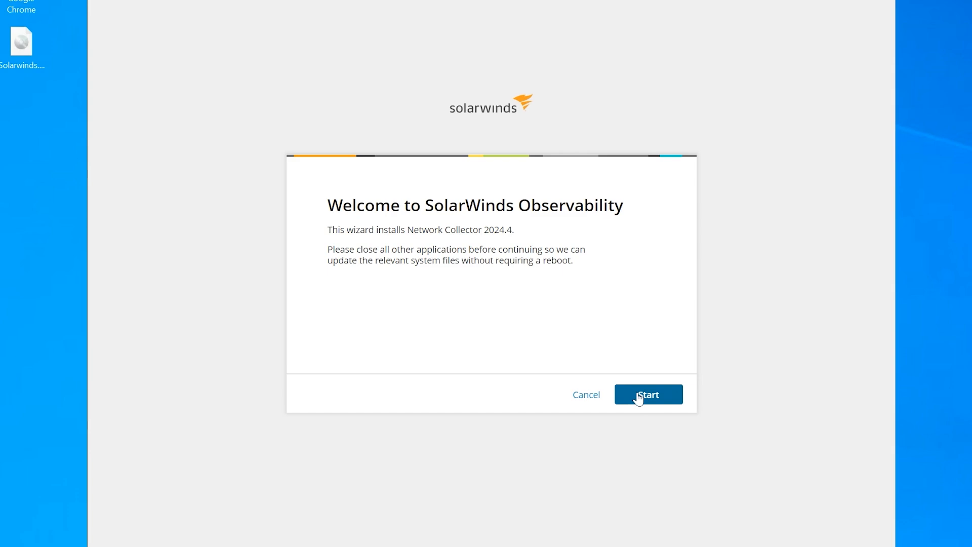
Step: Start setup with the Collector installation type and paste the ingestion API token
click(638, 398)
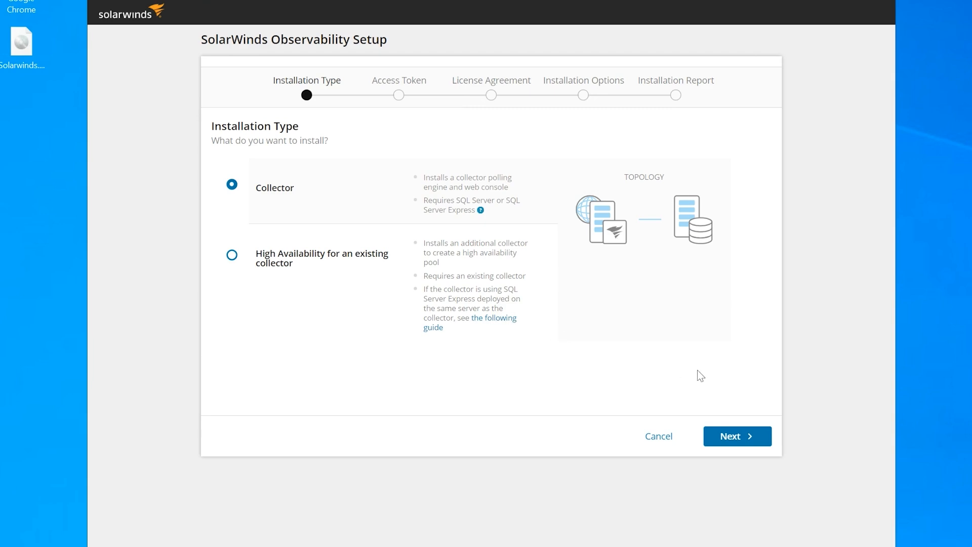
click(740, 435)
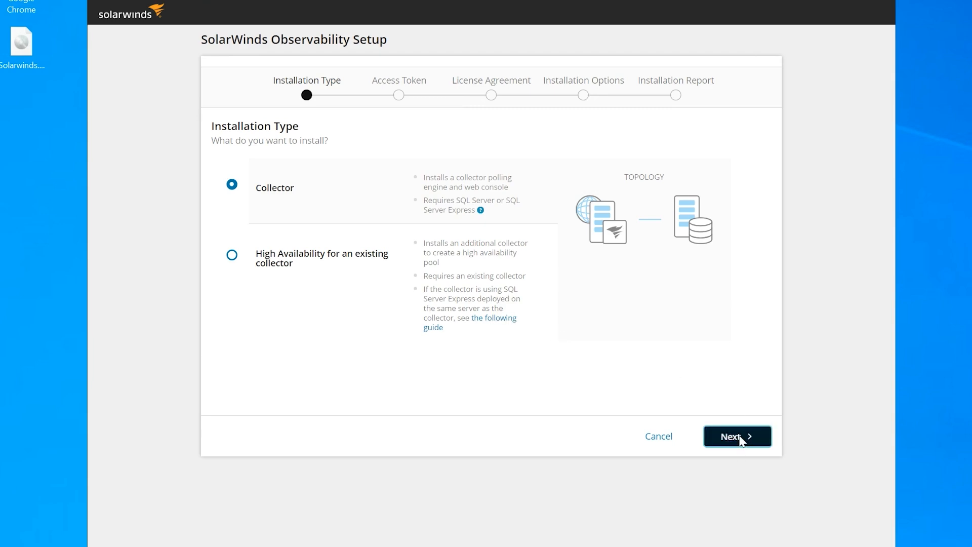
click(344, 183)
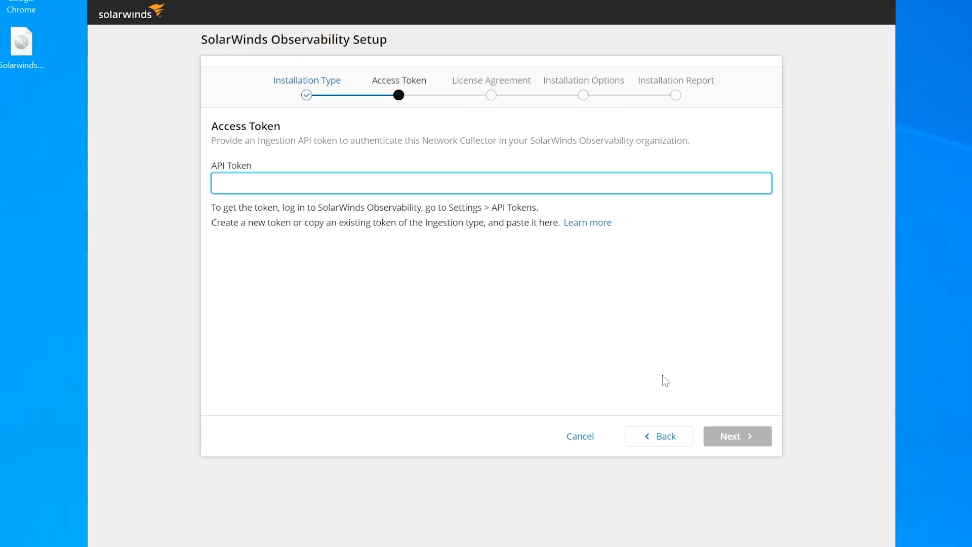
key(ctrl+v)
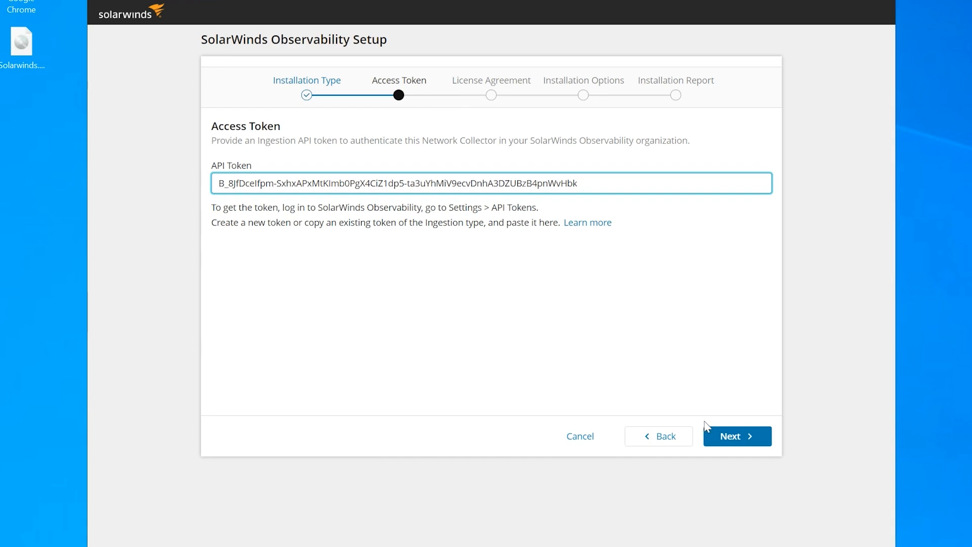
Step: Accept the end user license agreement and reach Installation Options
click(736, 441)
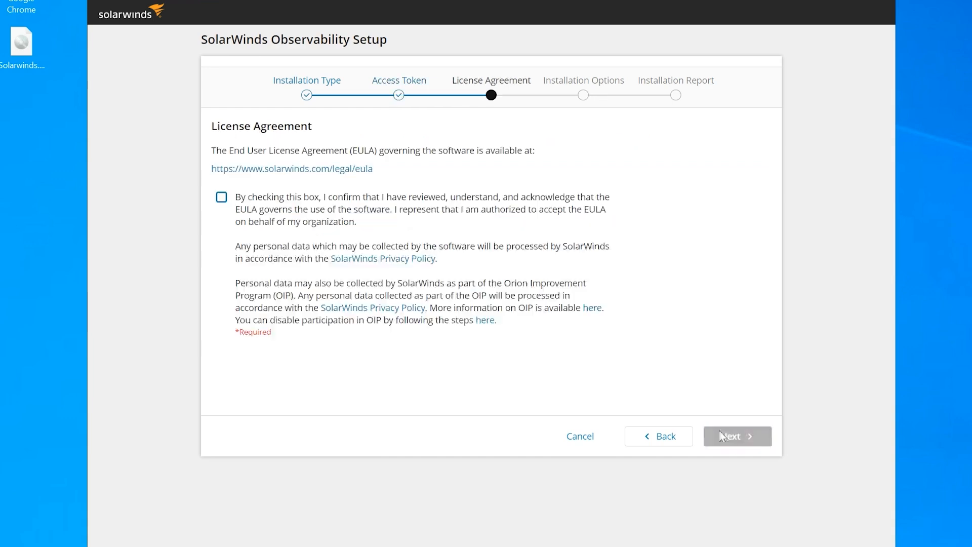
click(255, 215)
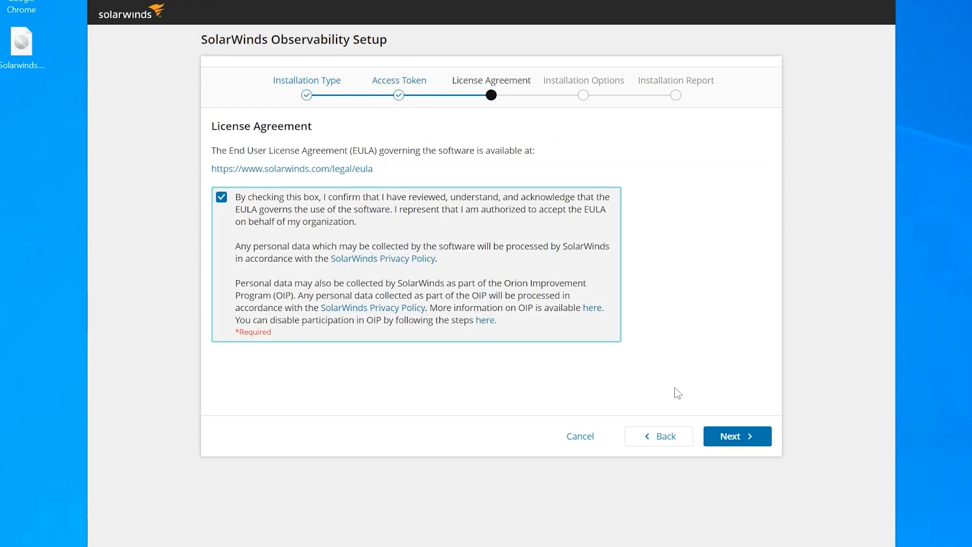
click(739, 437)
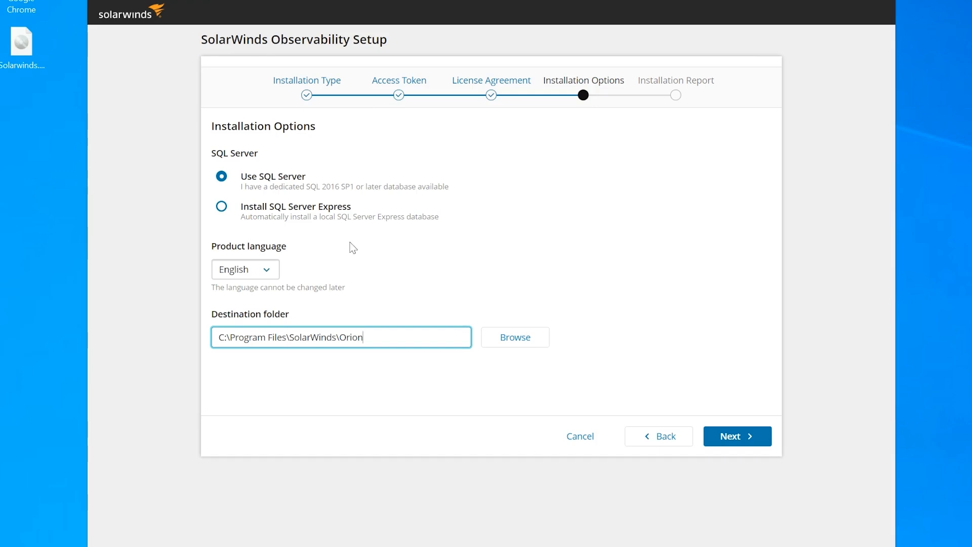
Step: Choose 'Install SQL Server Express' and run the Installation Report system check
click(272, 211)
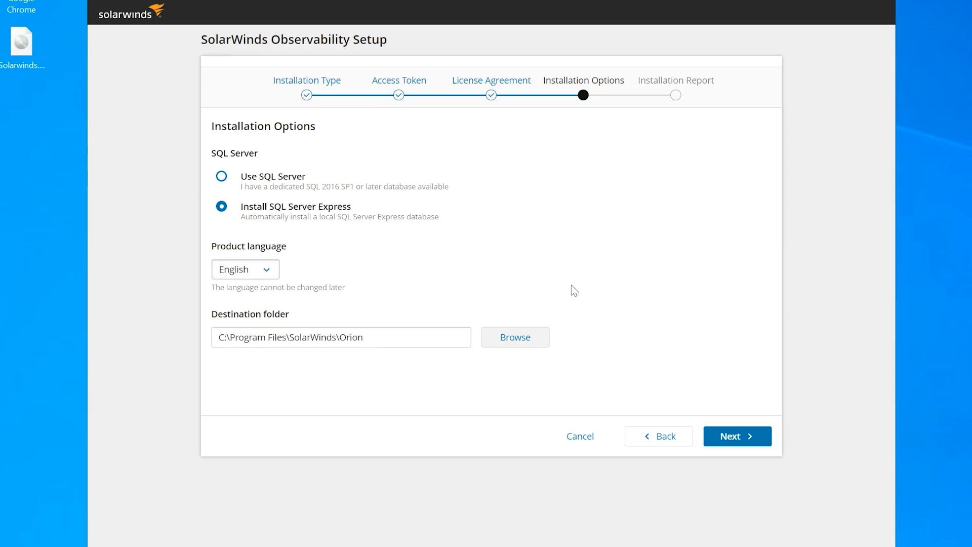
click(740, 440)
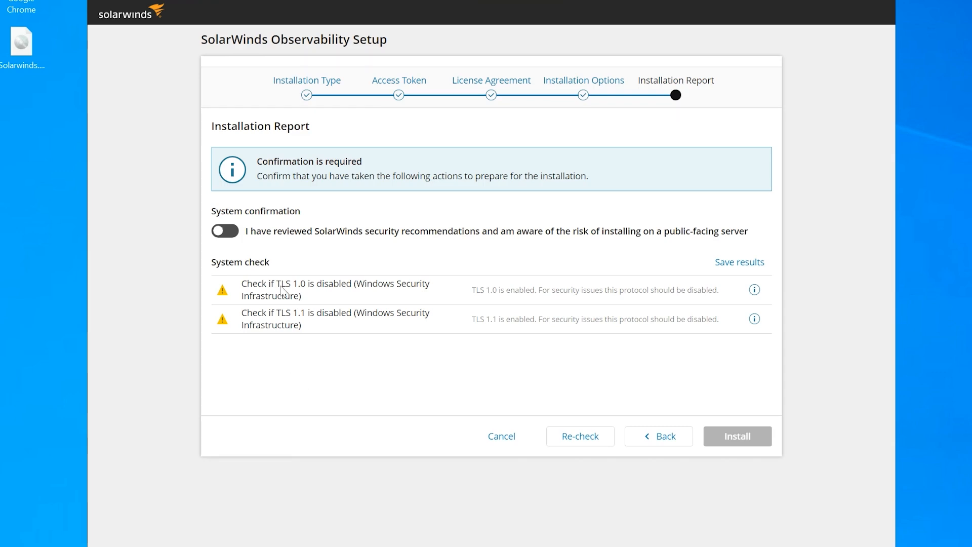
Step: Confirm the TLS 1.0/1.1 security recommendations and begin the installation
click(225, 231)
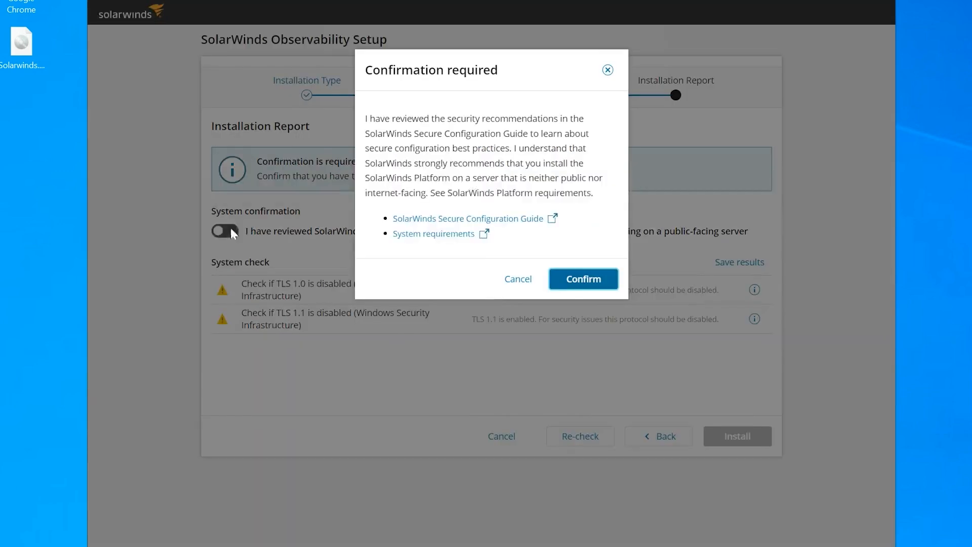
click(580, 285)
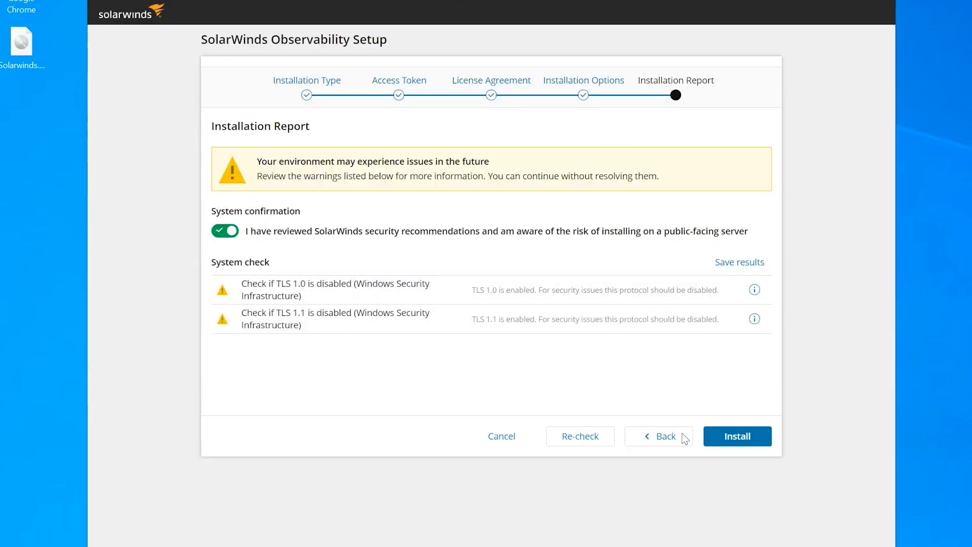
click(738, 439)
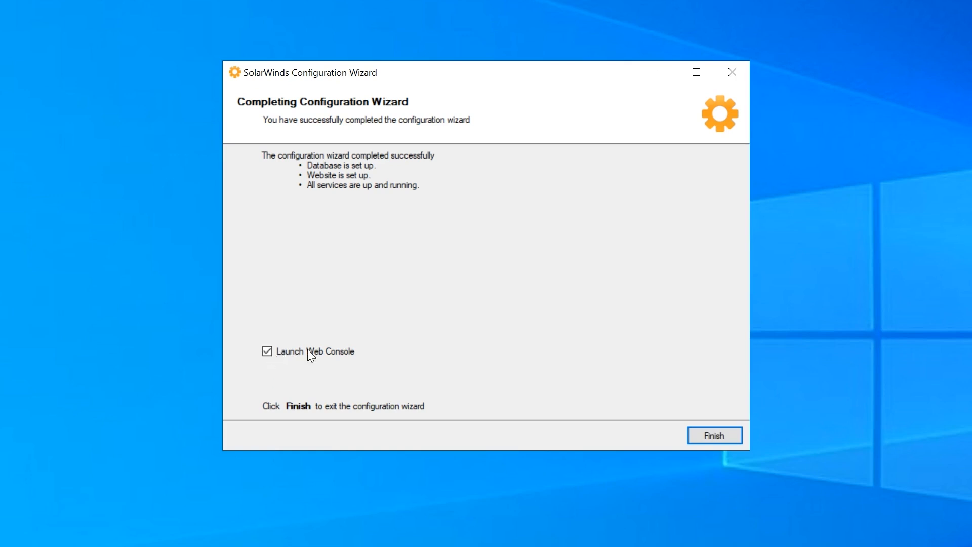
Step: Finish the Configuration Wizard with Launch Web Console left checked
click(717, 436)
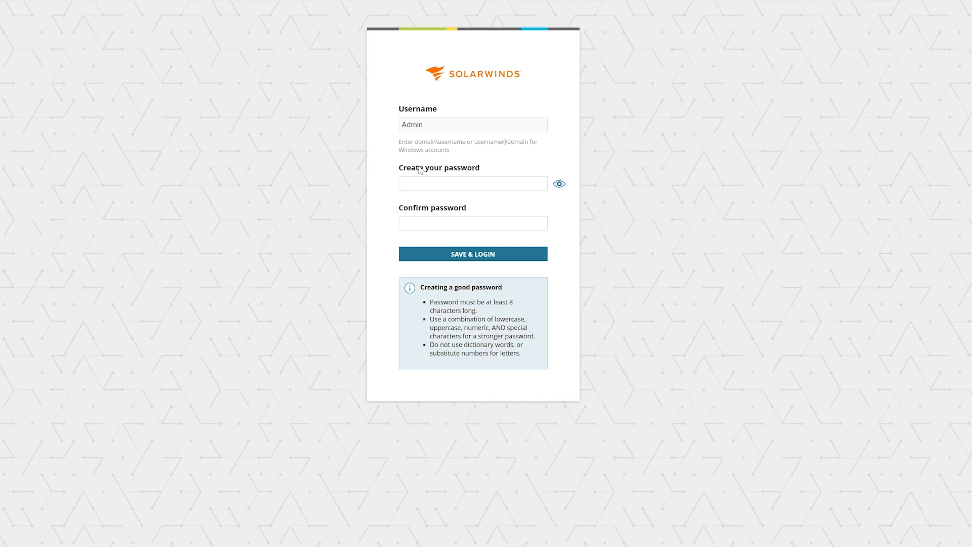
Step: Enter a new Admin account password and save to log into the web console
click(426, 183)
click(490, 254)
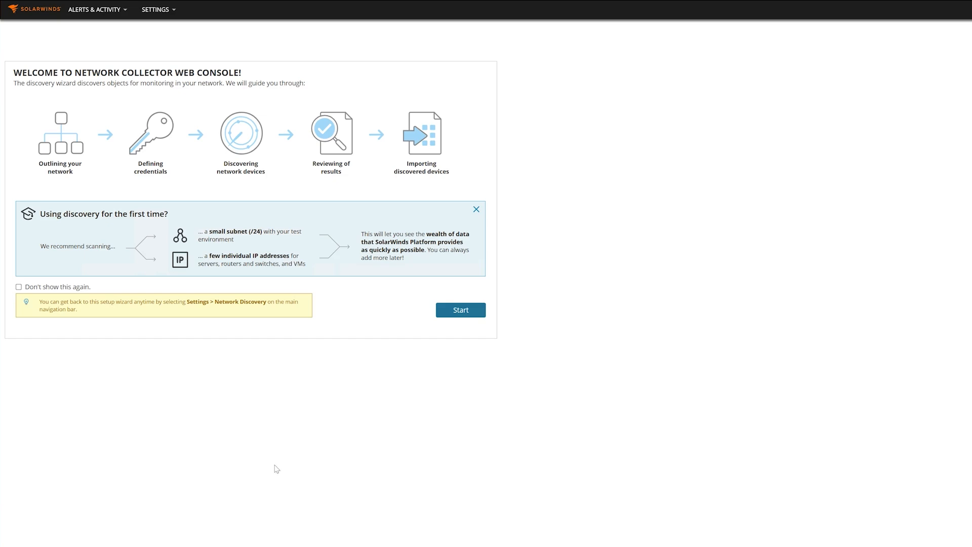
Step: Start the Network Sonar Wizard and add subnet 10.199.45.1/24 for discovery
click(462, 312)
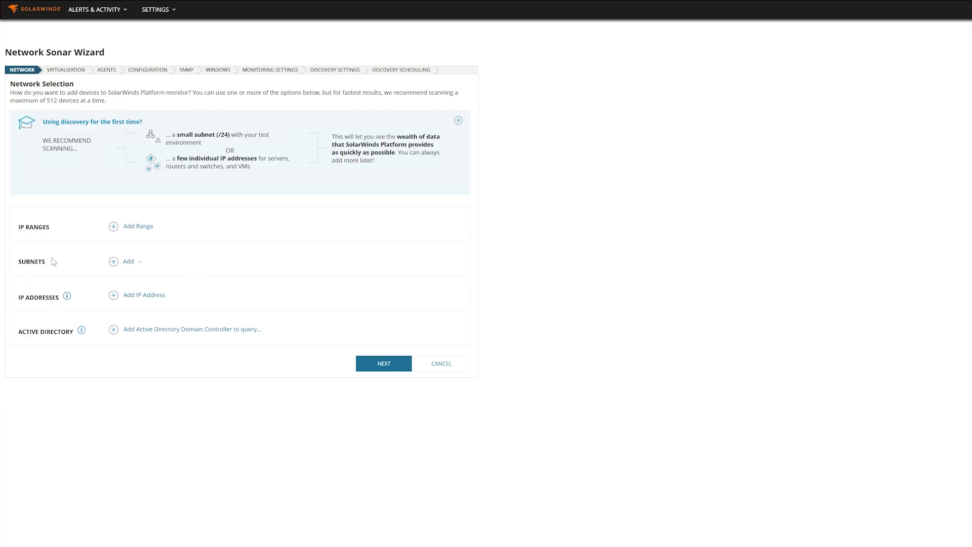
click(114, 262)
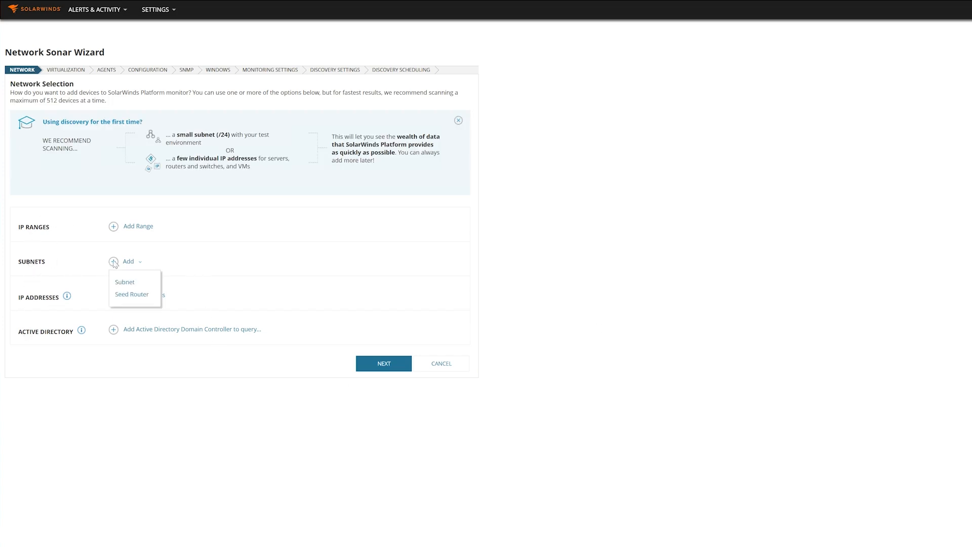
click(129, 282)
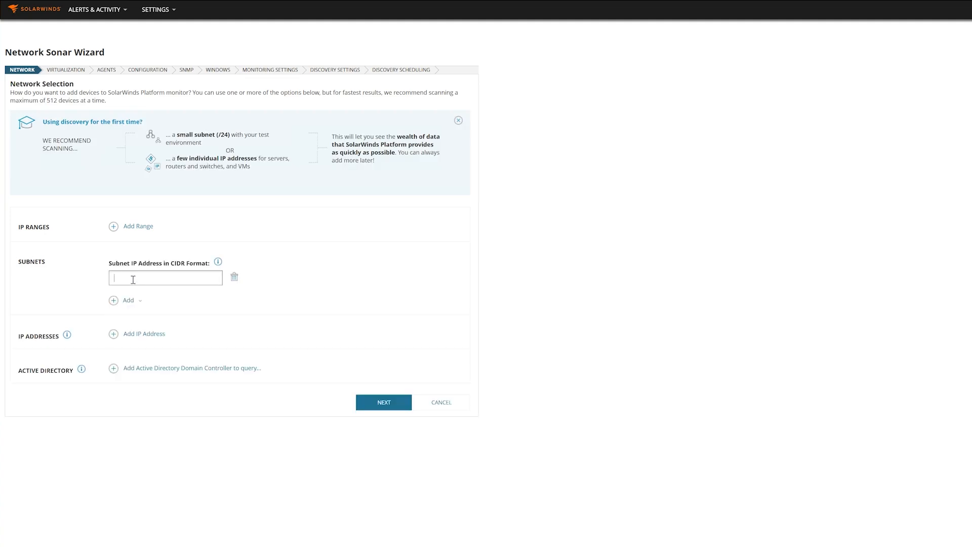
text(10.199.45.1/24)
Step: Add the second subnet 10.199.6.1/24 and advance past network selection
click(133, 301)
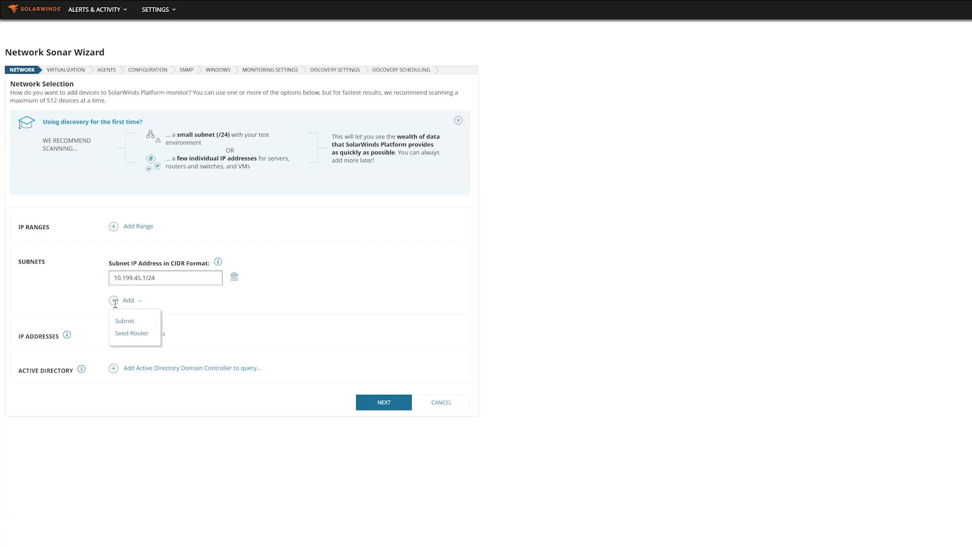
click(125, 321)
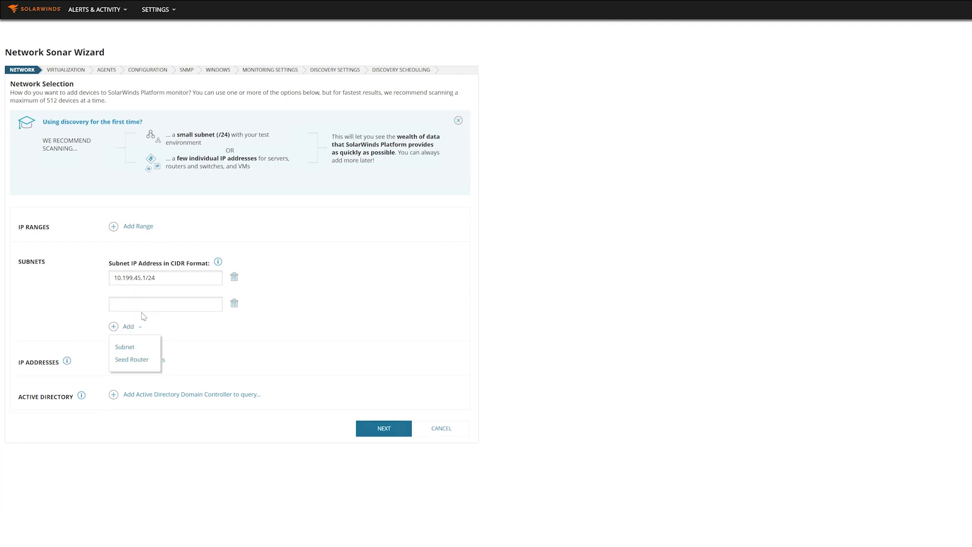
text(10.199.6.1/24)
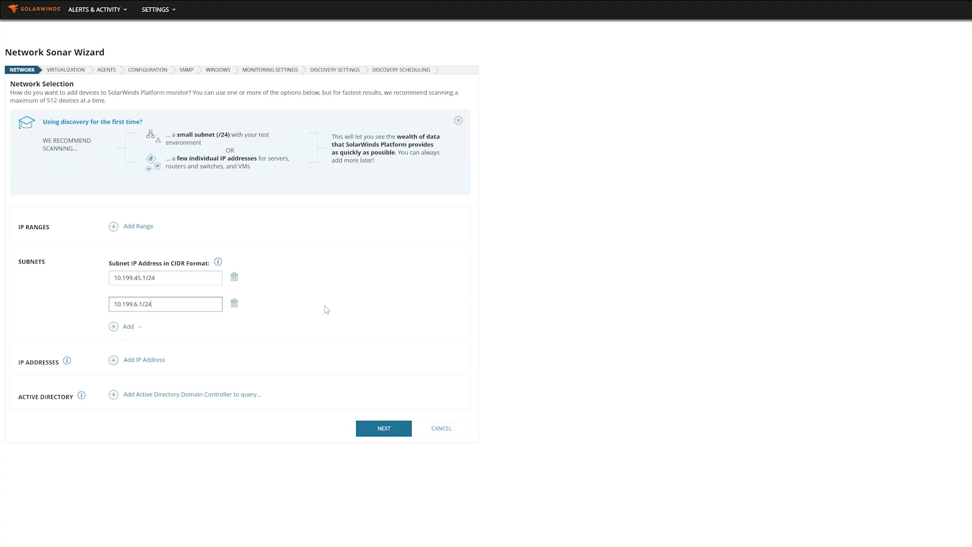
click(128, 326)
click(389, 430)
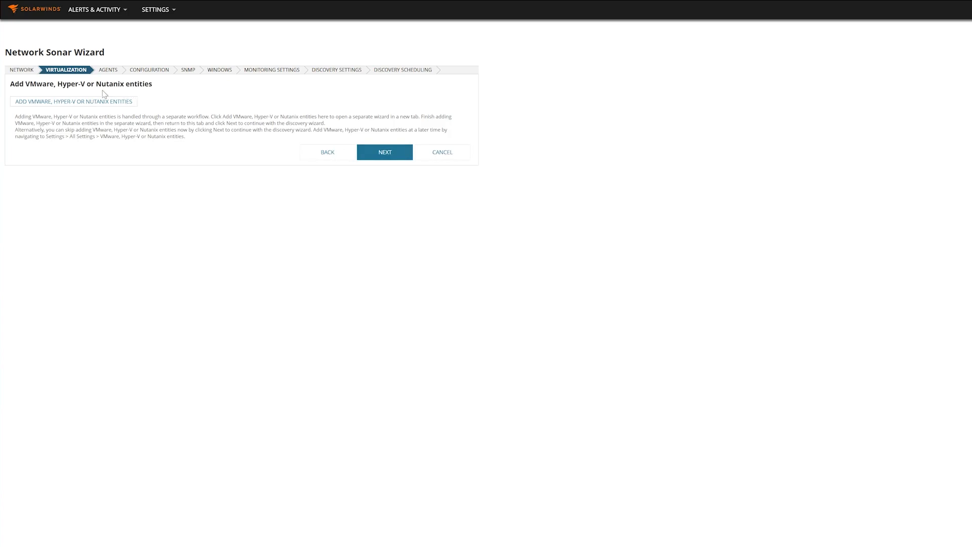
Step: Skip the Virtualization and Agents steps without adding entities or checking agent nodes
click(399, 154)
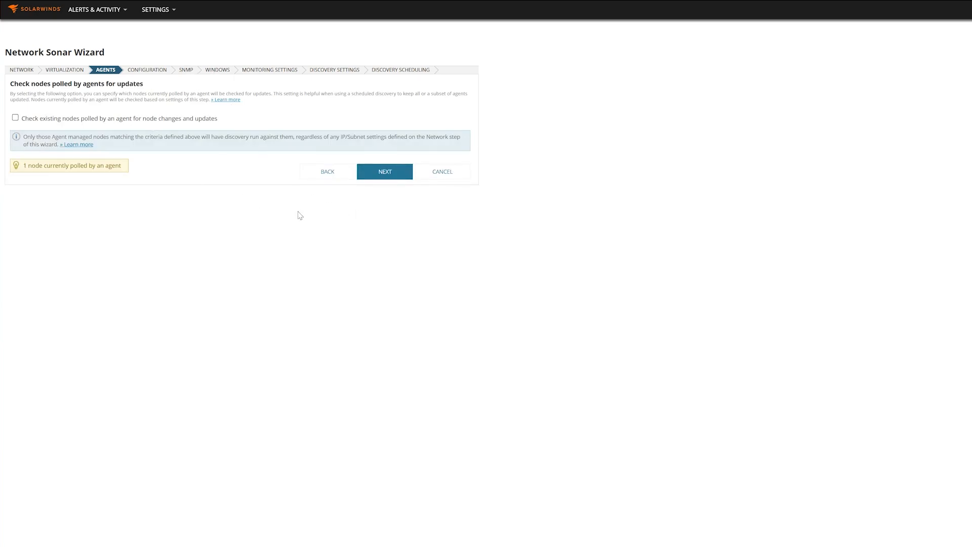
click(385, 172)
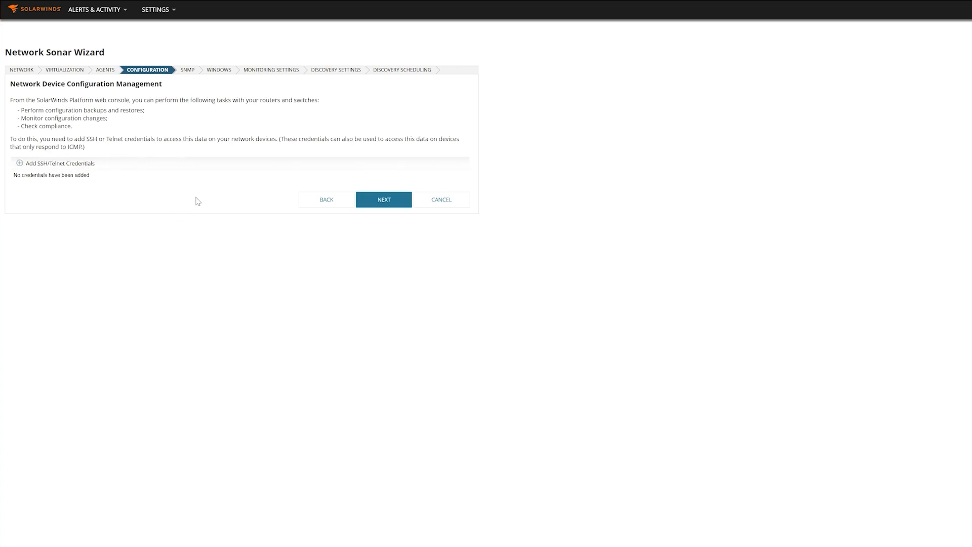
Step: Continue without configuration credentials, keeping the default public and private SNMP credentials
click(395, 207)
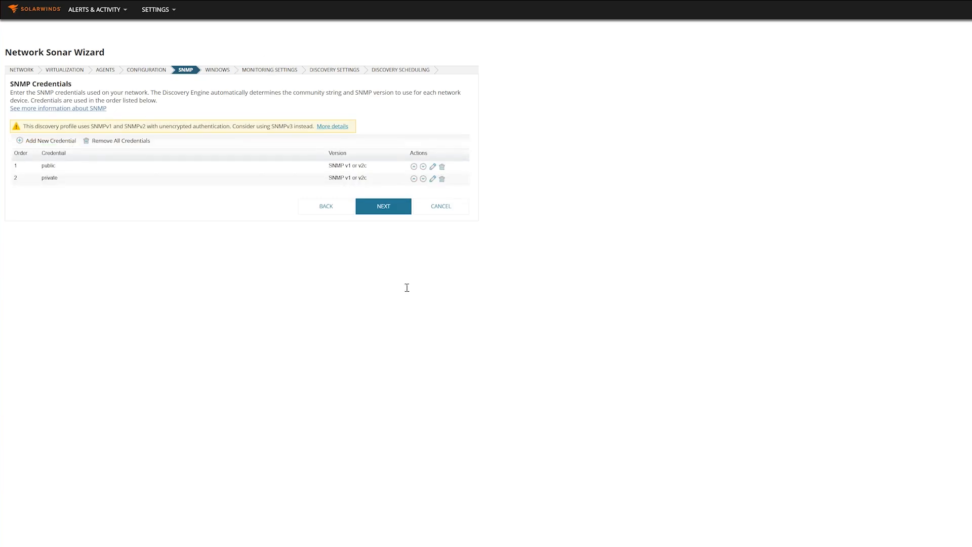
click(382, 207)
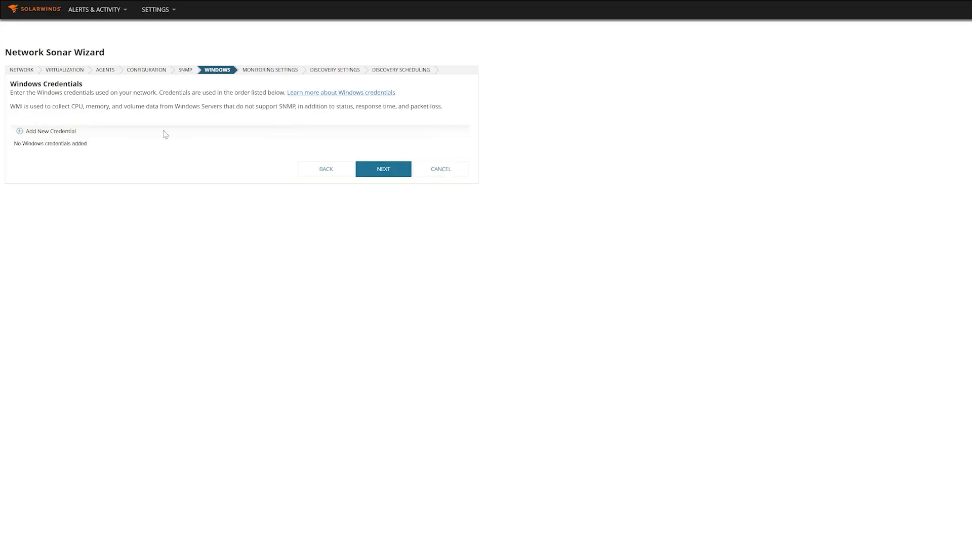
Step: Add a Windows credential named Administrator with user name administrator and its password
click(51, 131)
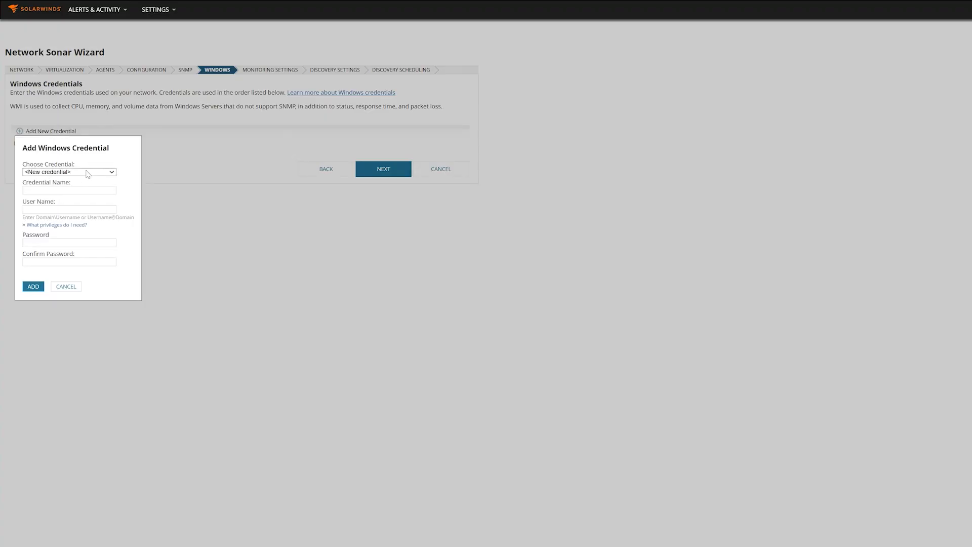
click(60, 190)
text(Adminisrator)
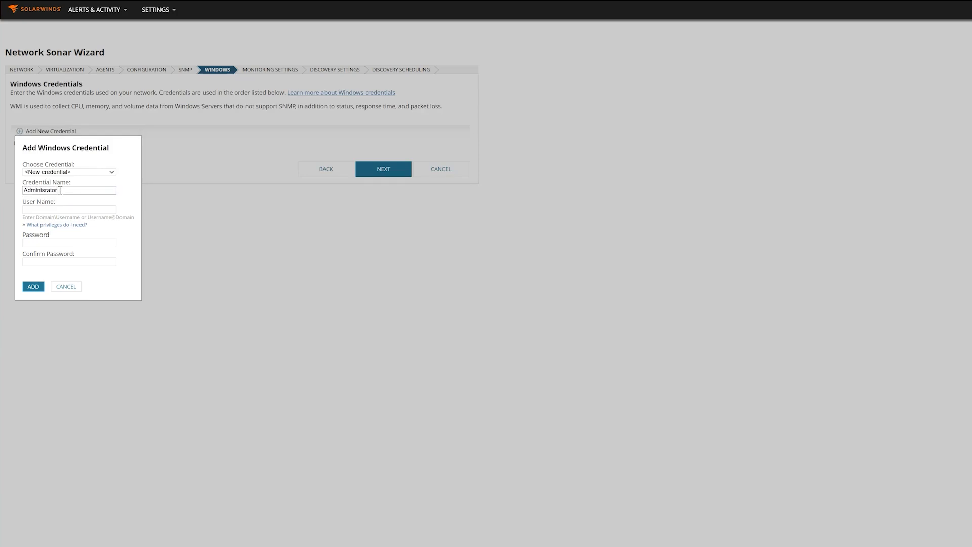
key(Tab)
text(admin)
key(ctrl+a)
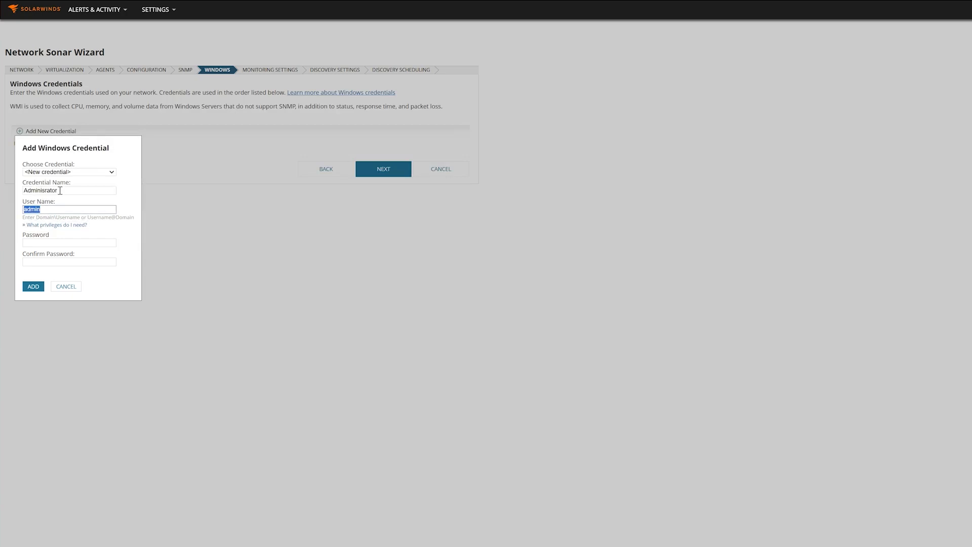
text(administrator)
key(Tab)
key(Tab)
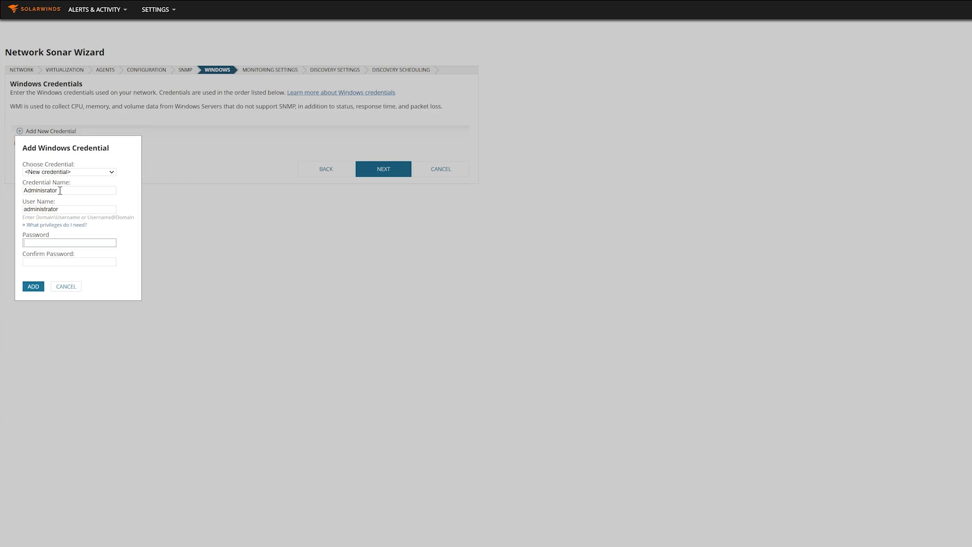
text(•••••••)
key(Tab)
text(••••••••)
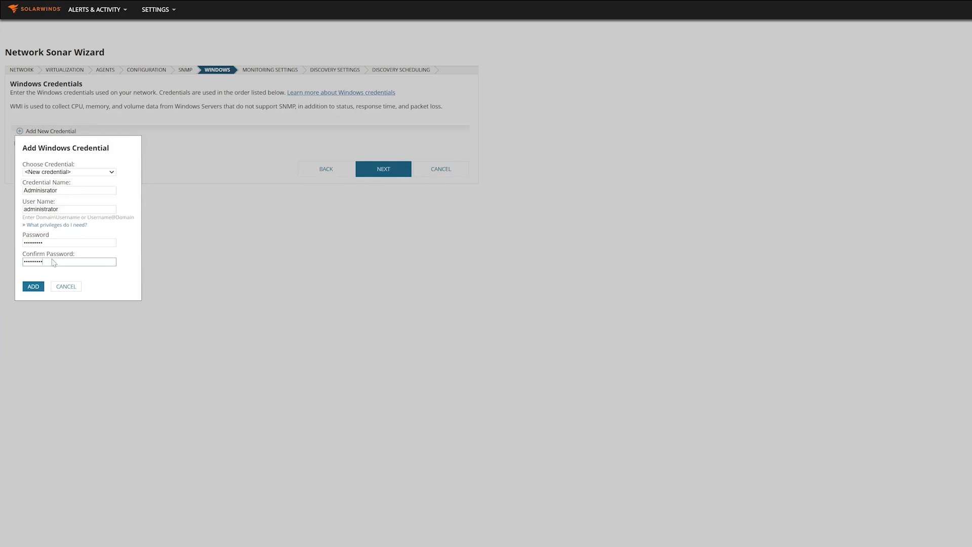
click(33, 294)
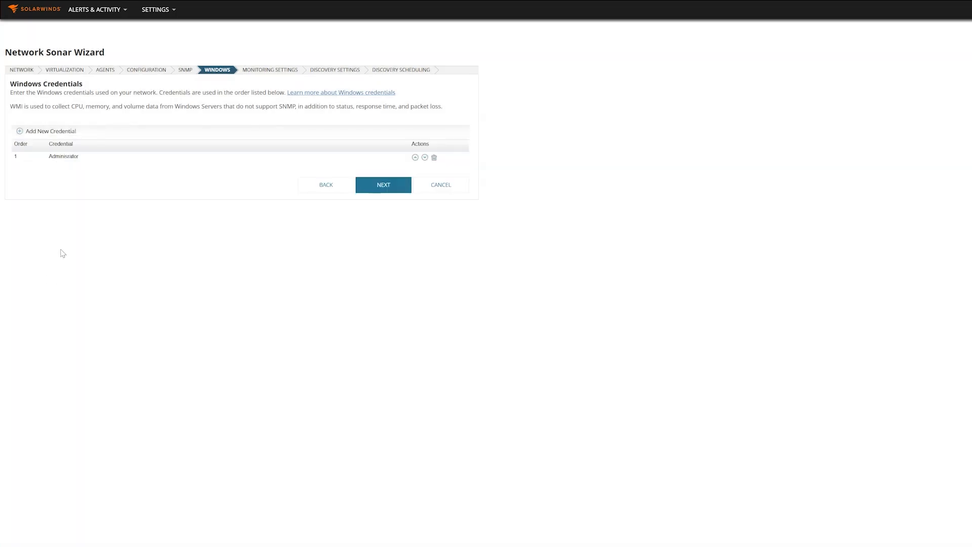
Step: Add a second Windows credential 'System Admin' with user .\administrator and its password
click(44, 134)
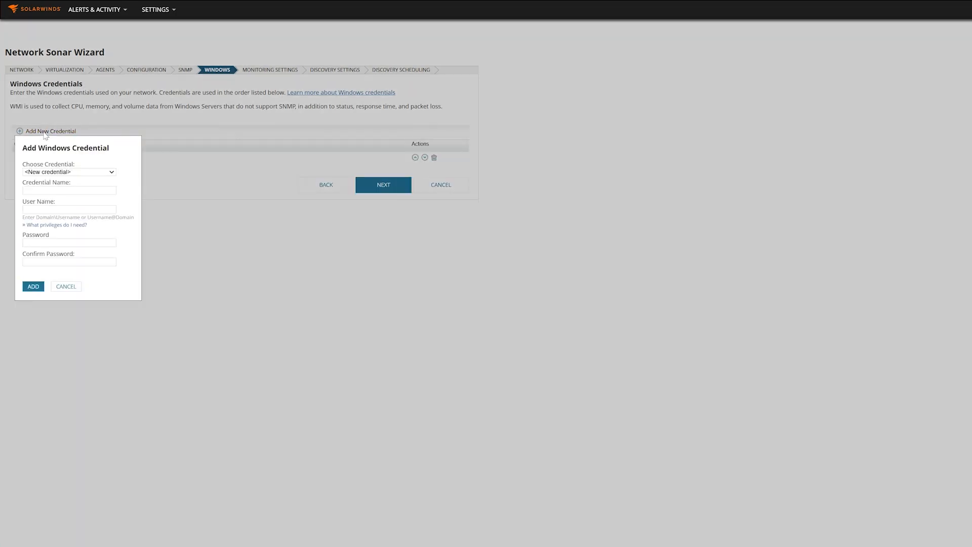
click(60, 190)
text(System Admin)
key(Tab)
text(.\)
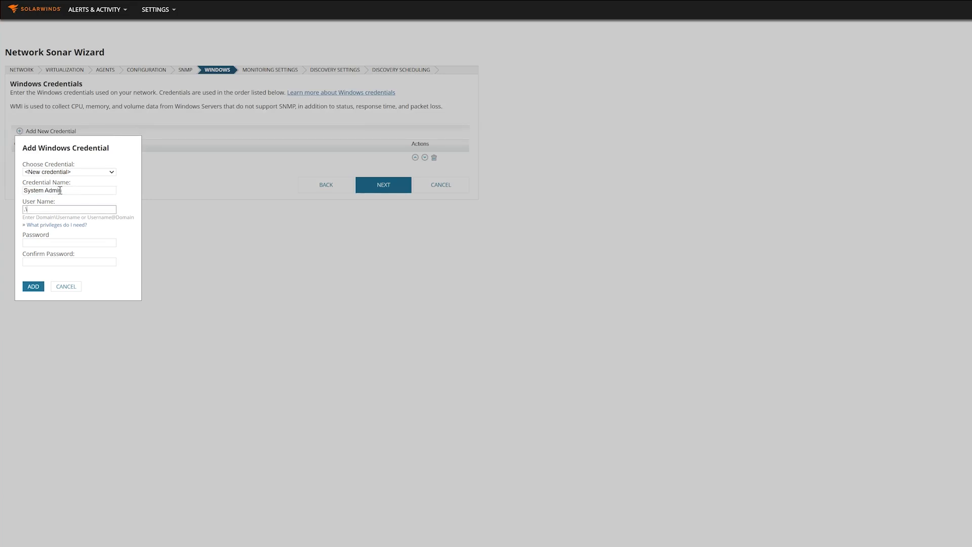
text(administrator)
key(Tab)
key(Tab)
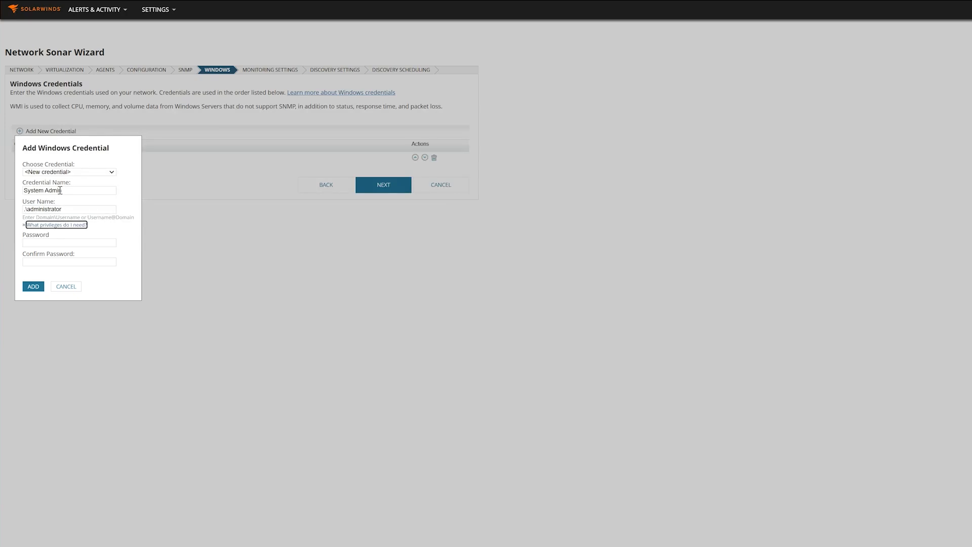
text(••••••••)
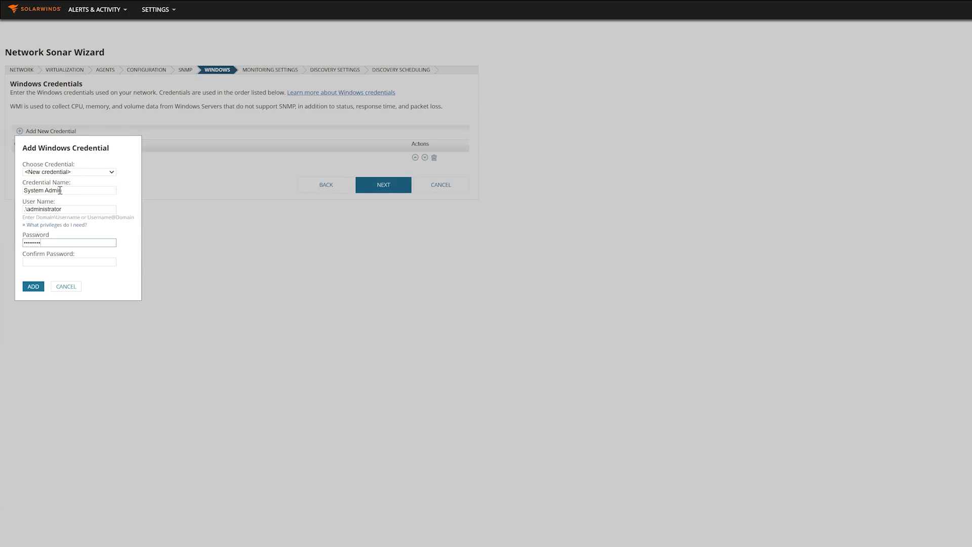
key(Tab)
text(•••••••••)
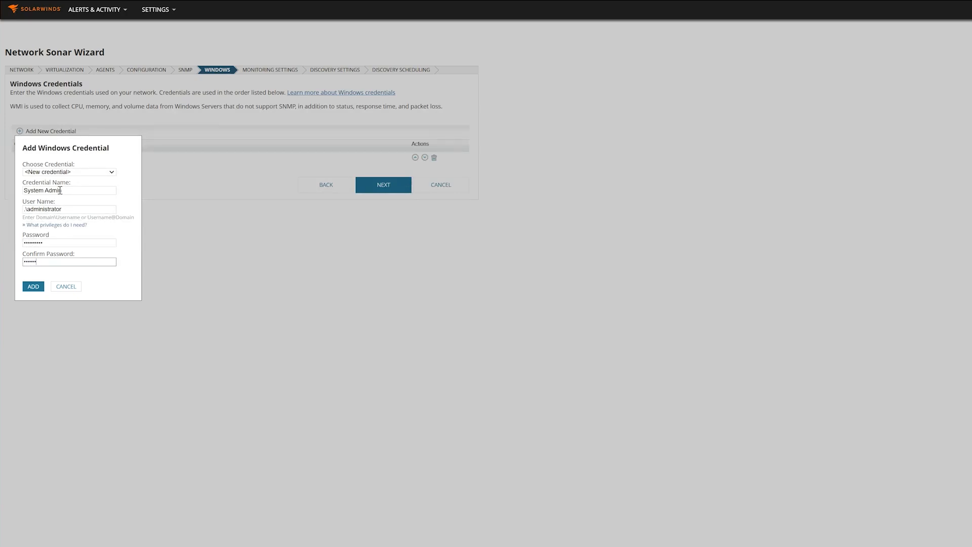
click(35, 287)
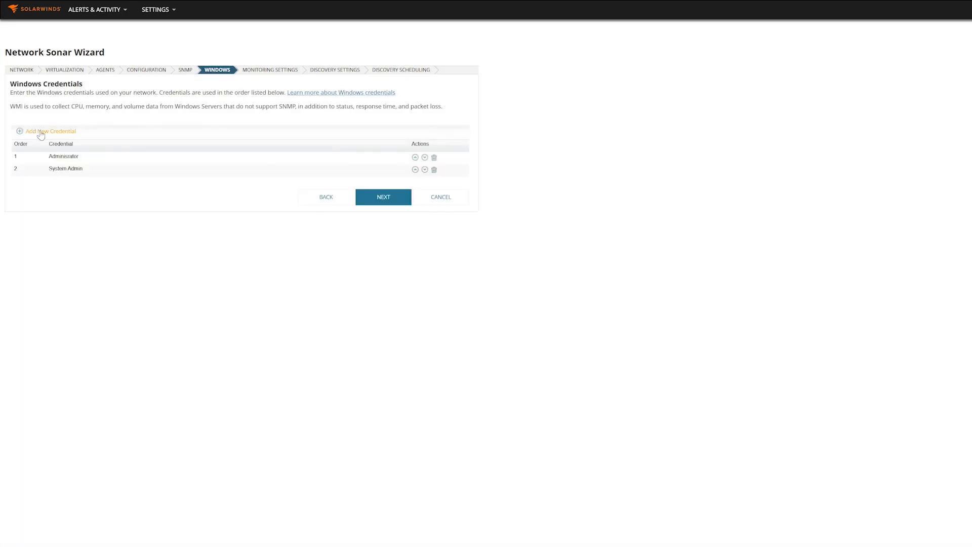
click(41, 131)
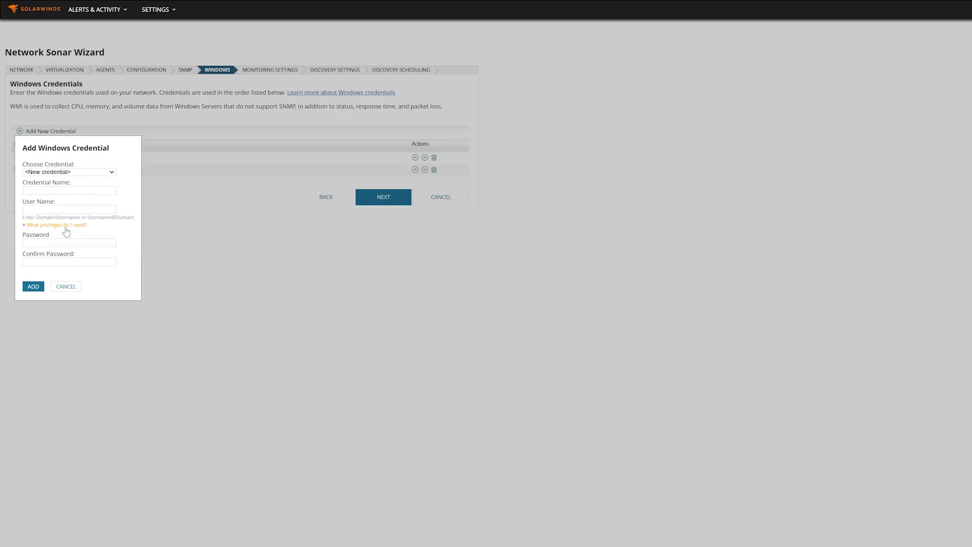
Step: Add a third Windows credential named after the domain user account, enter its password, and continue
click(56, 191)
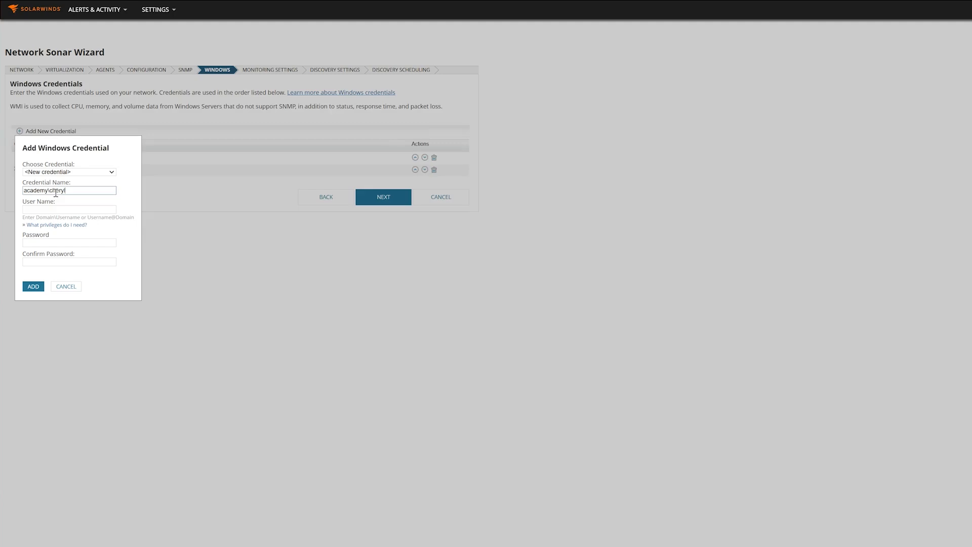
key(Tab)
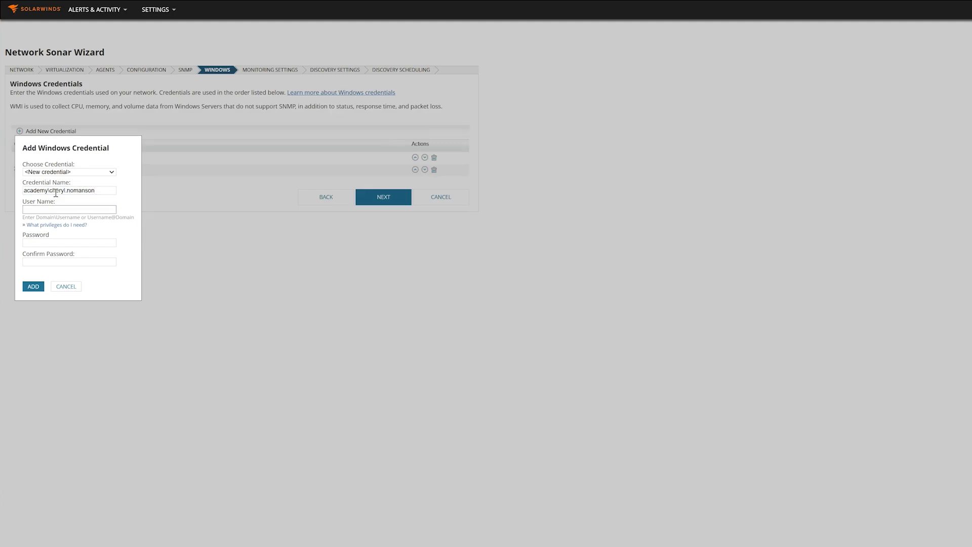
key(Tab)
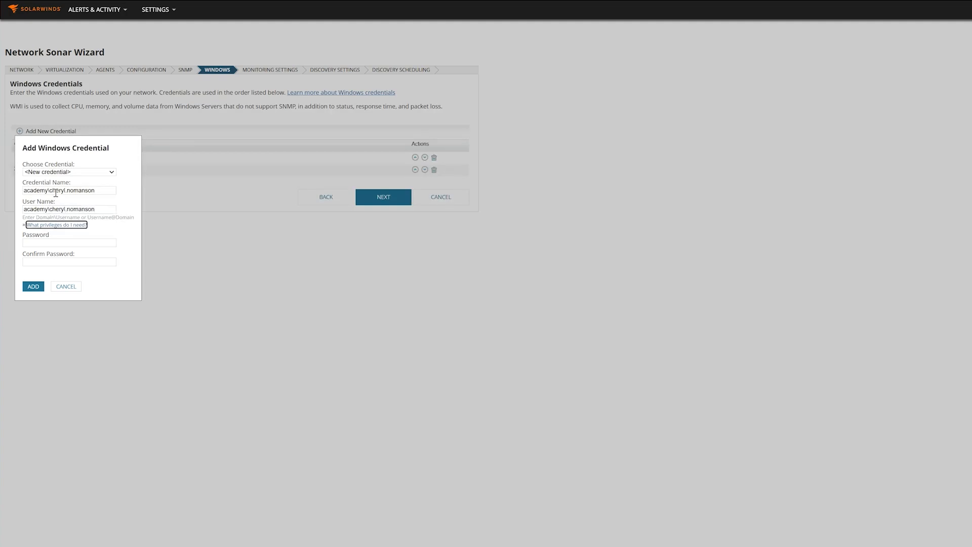
key(Tab)
text(•••••••••••)
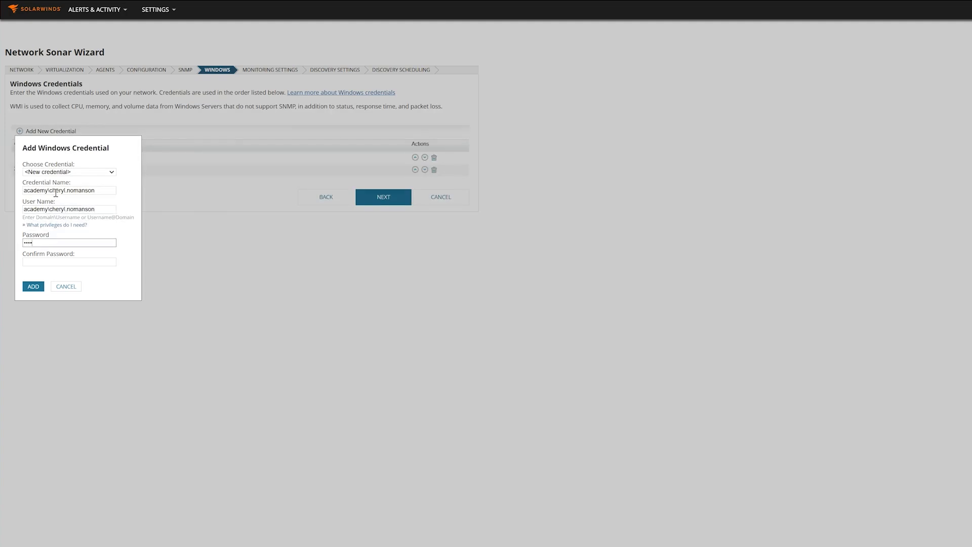
key(Tab)
text(•••••••••••)
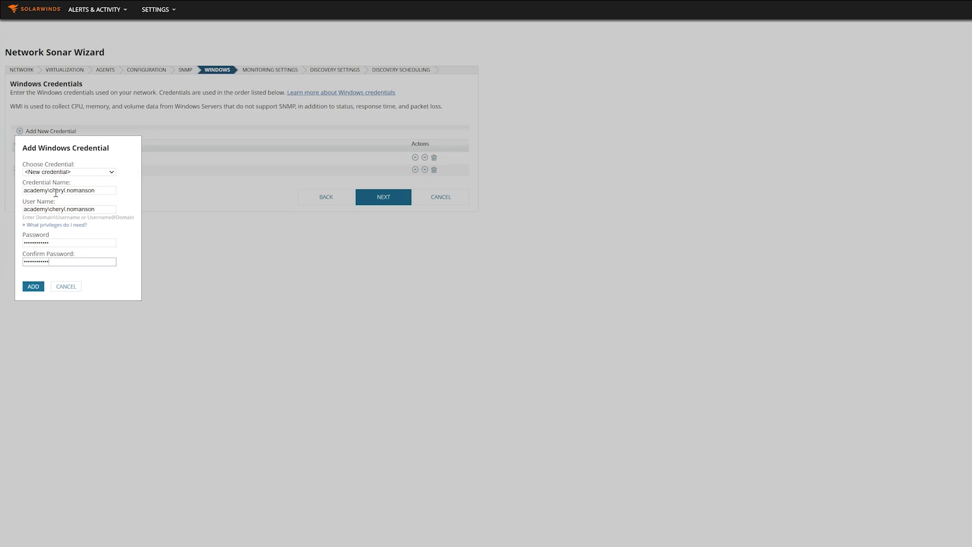
click(27, 287)
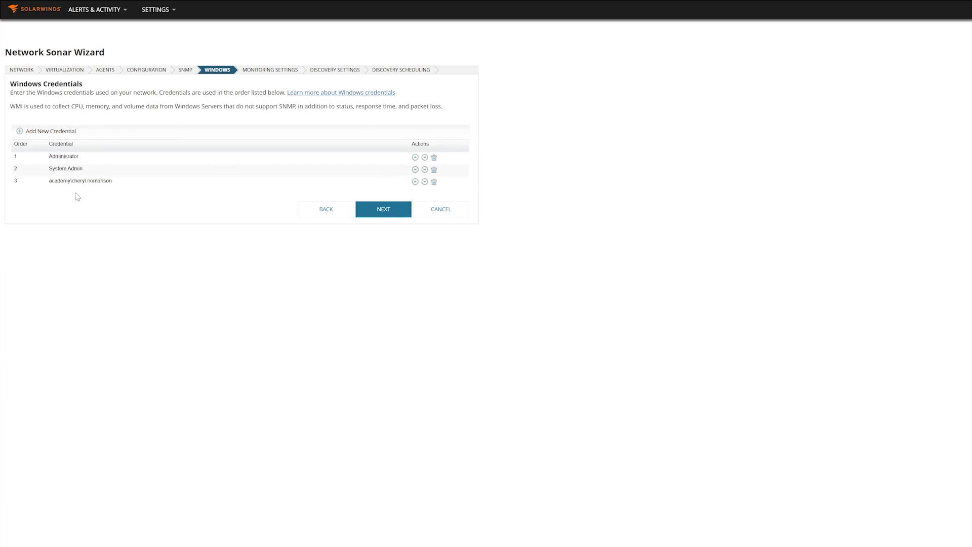
click(372, 219)
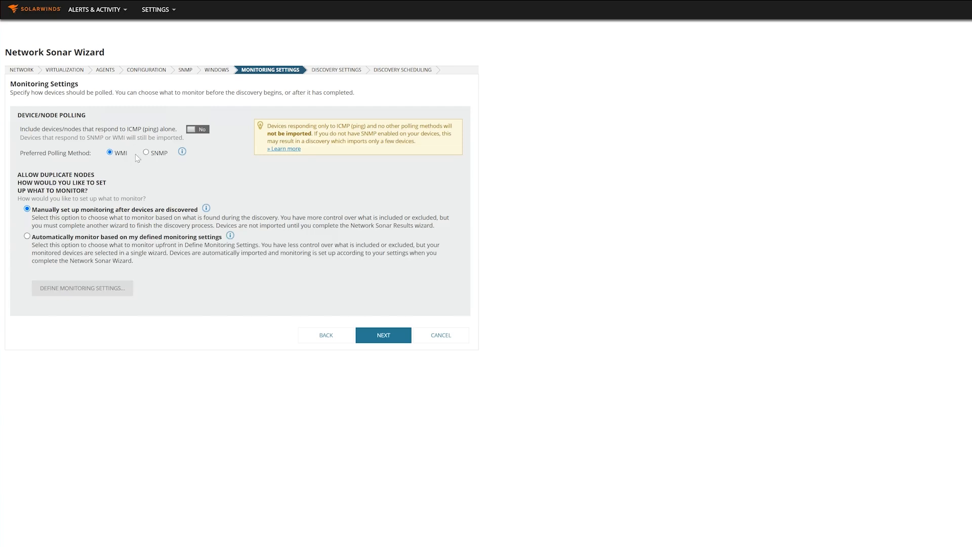
Step: Accept the Monitoring Settings with WMI preferred and manual setup, advancing to Discovery Settings
click(383, 337)
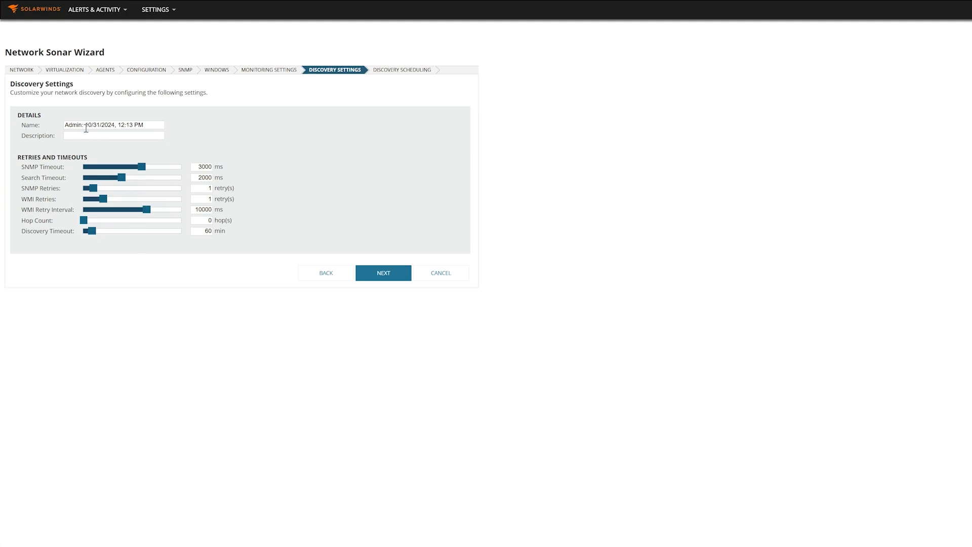
Step: Keep the default discovery settings (3000 ms SNMP timeout, 60-minute discovery timeout) and continue
click(386, 277)
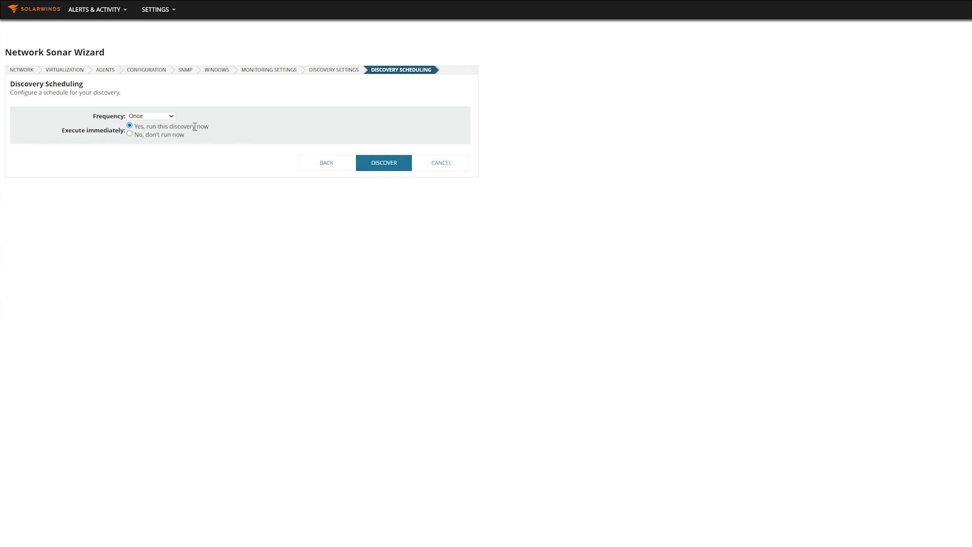
Step: Run the discovery immediately and keep all discovered device types selected
click(385, 165)
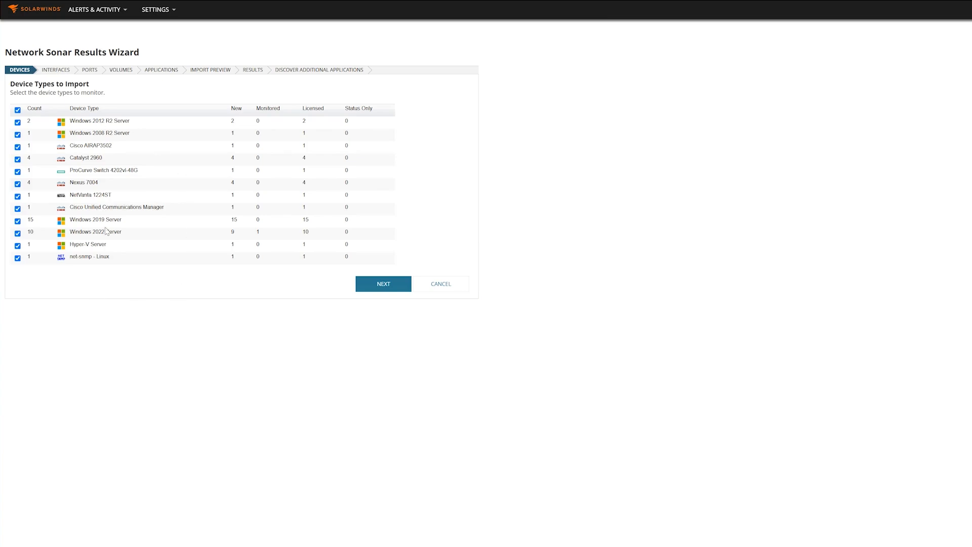
click(382, 283)
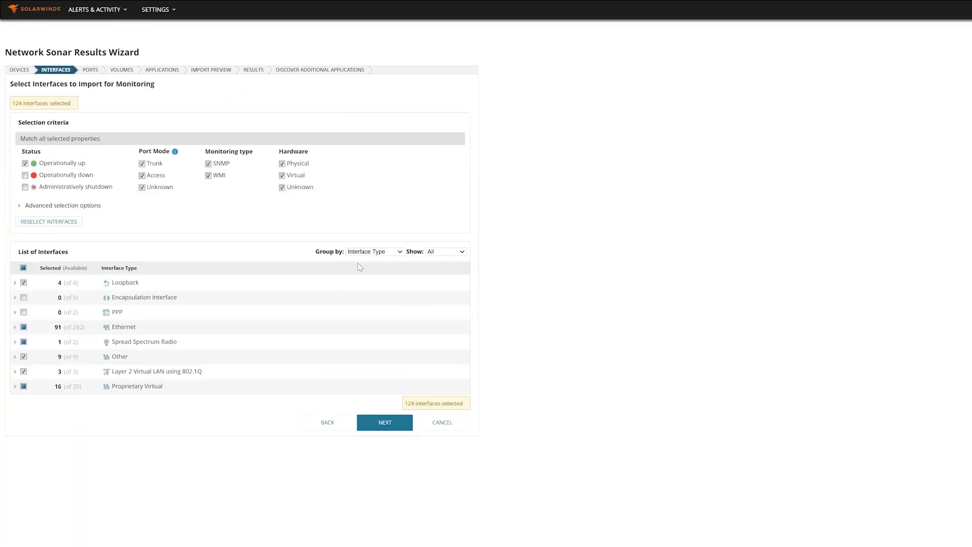
Step: Keep the 124 interfaces grouped by Interface Type and proceed to the Ports step
click(373, 252)
click(372, 252)
click(385, 423)
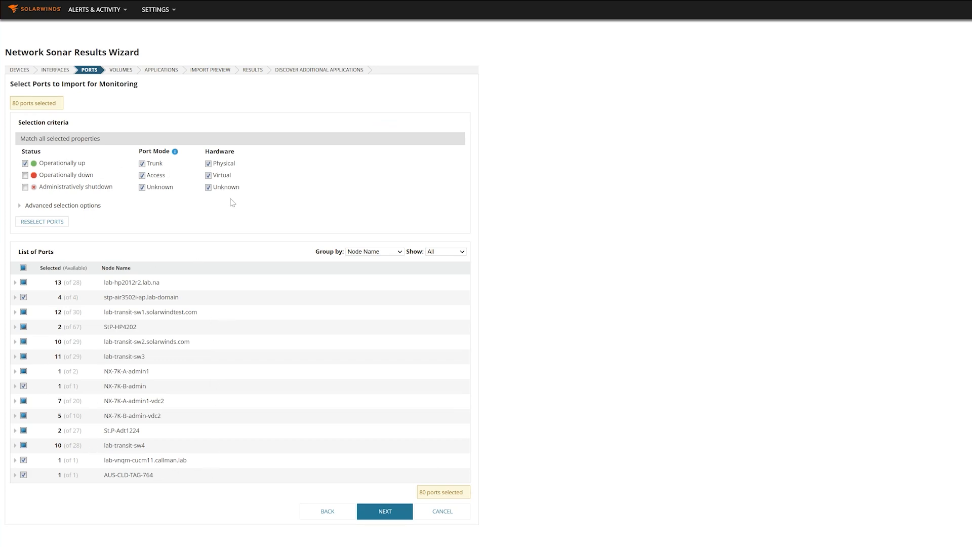
Step: Accept the port, volume type and application selections to reach the Import Preview
click(390, 513)
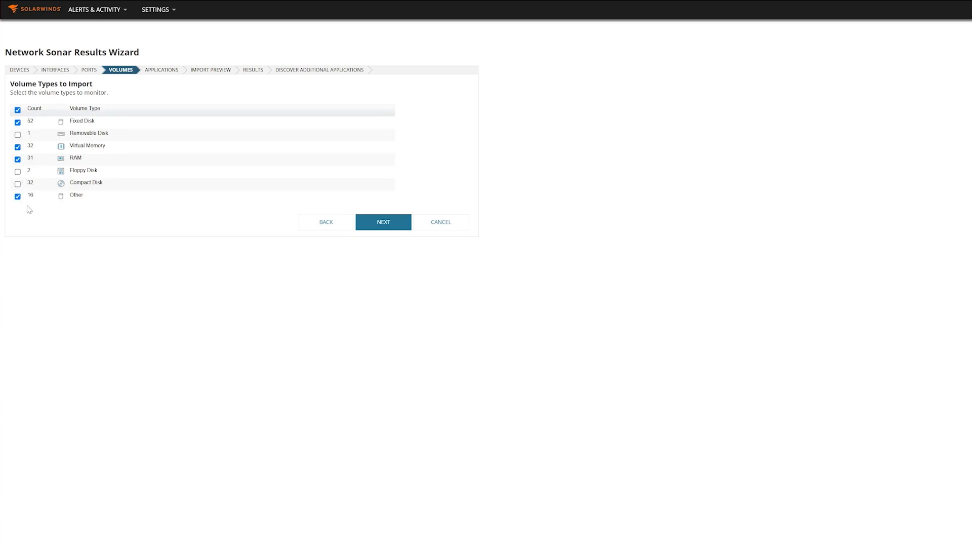
click(384, 223)
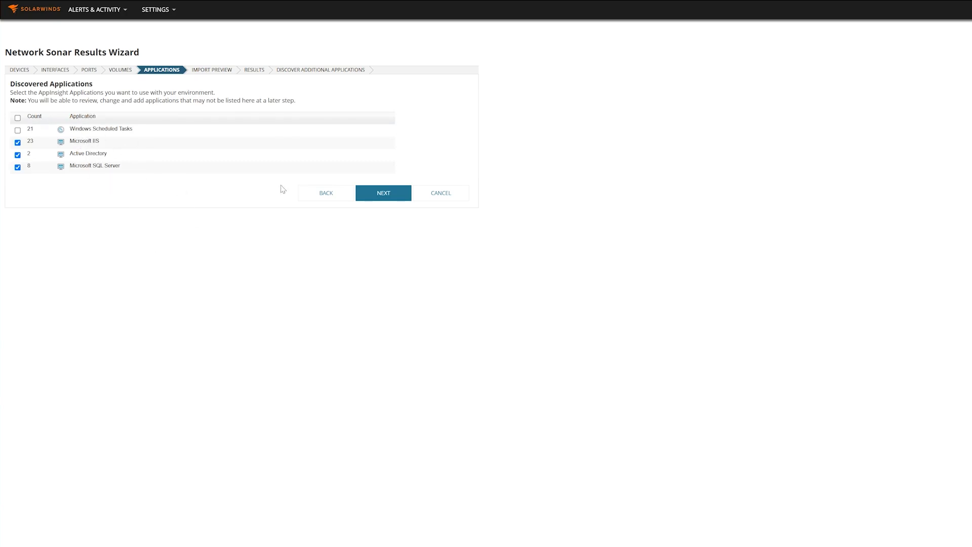
click(387, 195)
Step: Review the imported devices list and close the wizard once the import finishes
scroll(278, 329, down, 5)
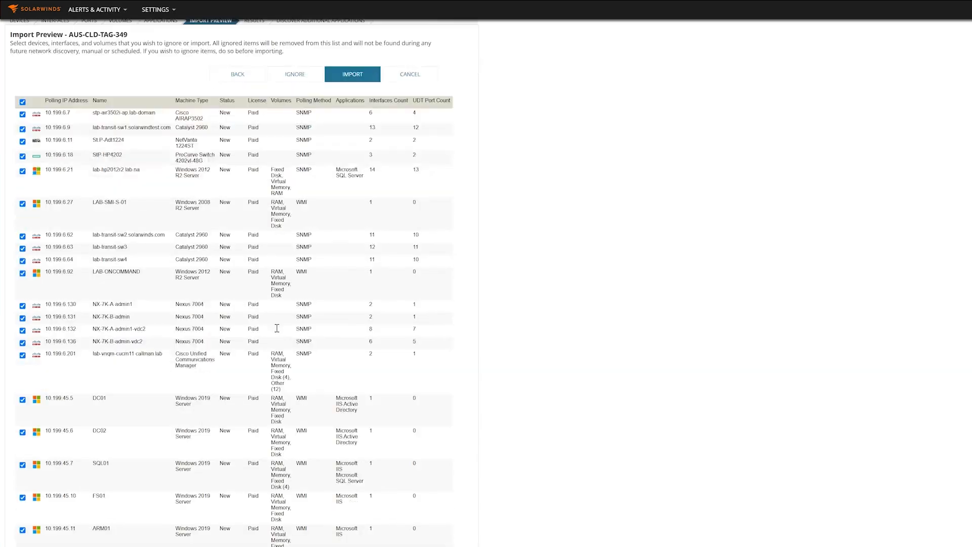
scroll(278, 330, up, 5)
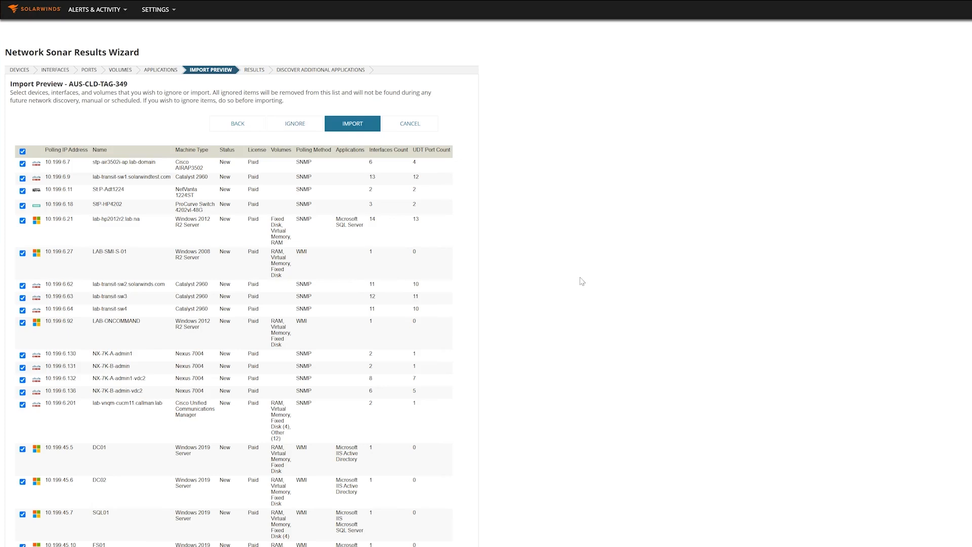
scroll(572, 293, down, 7)
scroll(572, 292, down, 12)
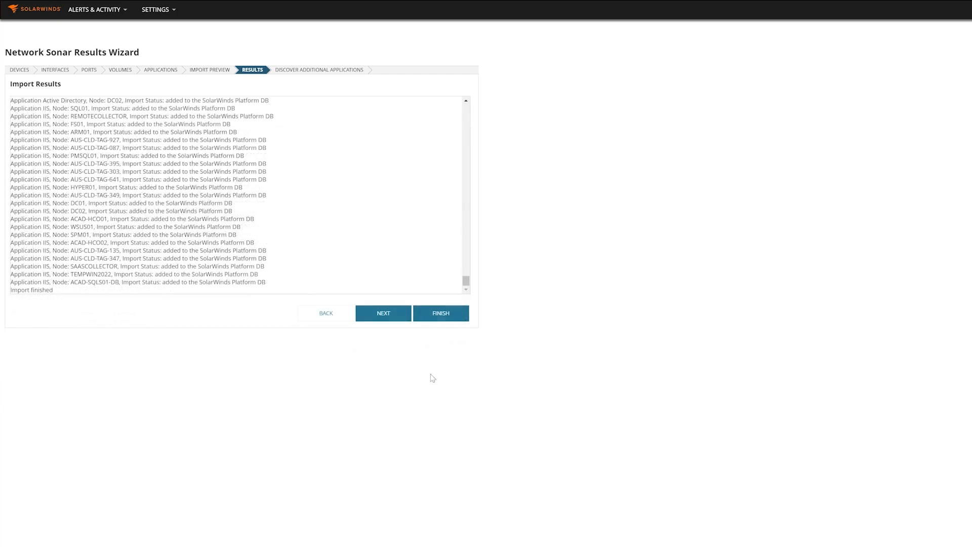
click(440, 316)
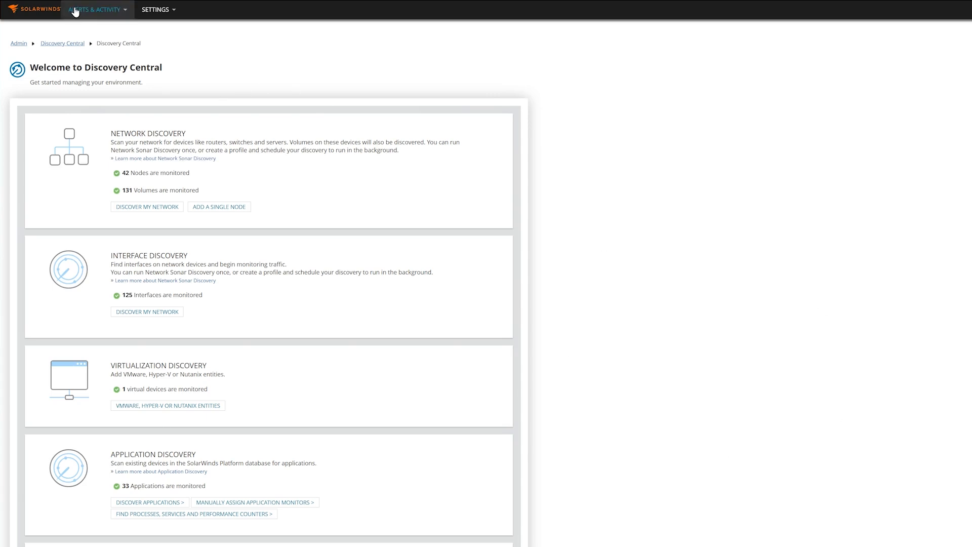
mouse_move(88, 13)
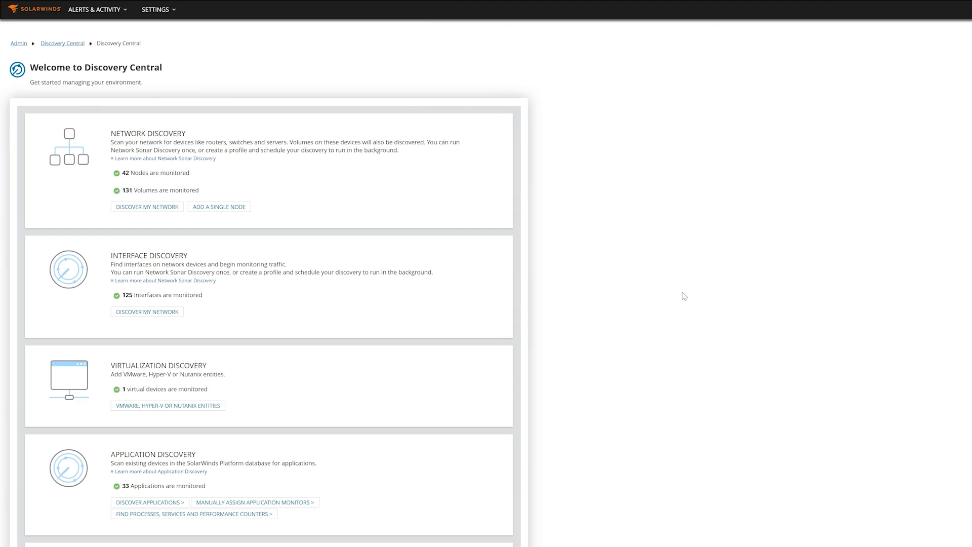
Step: Open the console's All Settings and look through the Main Settings & Administration page
mouse_move(161, 14)
click(162, 11)
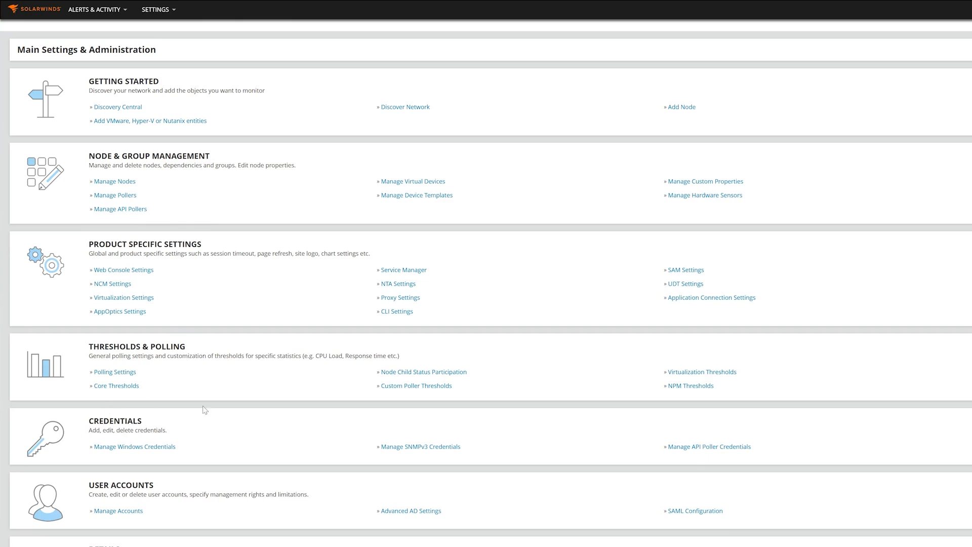
scroll(319, 430, down, 1)
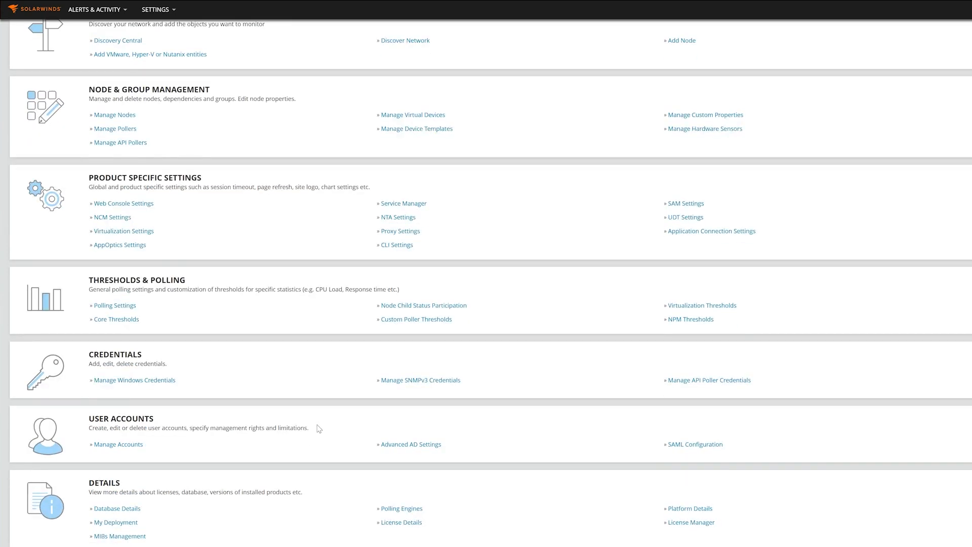
scroll(319, 429, up, 1)
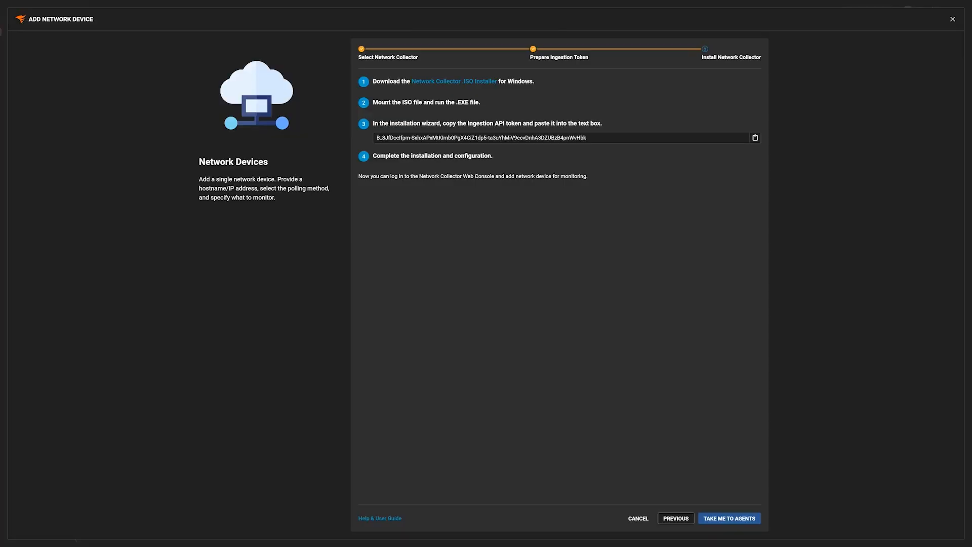
Step: Close the Add Network Device wizard and view the Settings > Agents list showing AUS-CLD-TAG-349
click(954, 20)
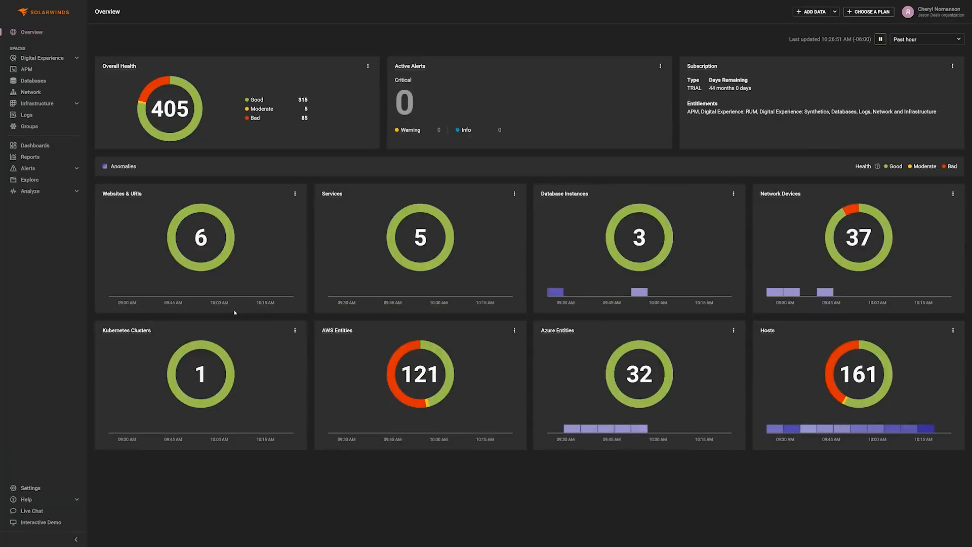
click(26, 489)
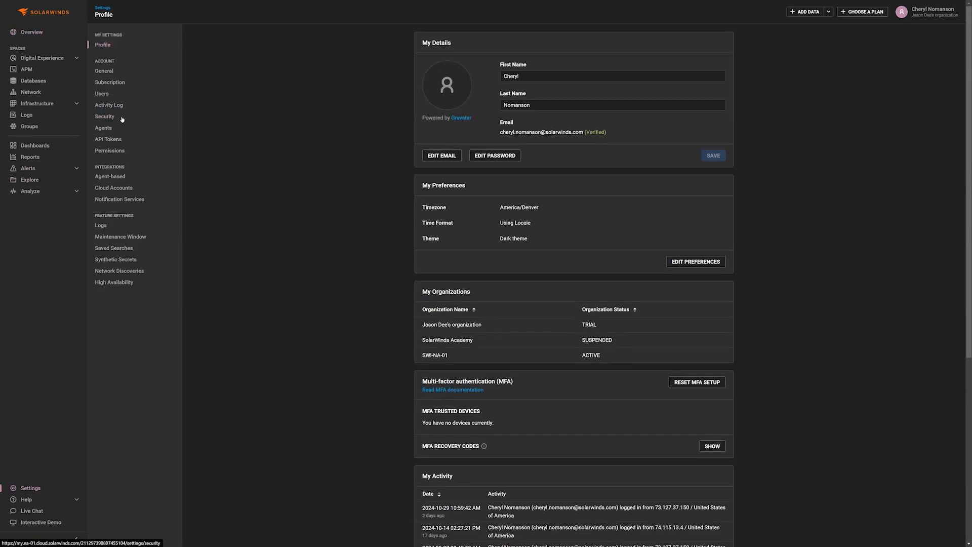
click(103, 128)
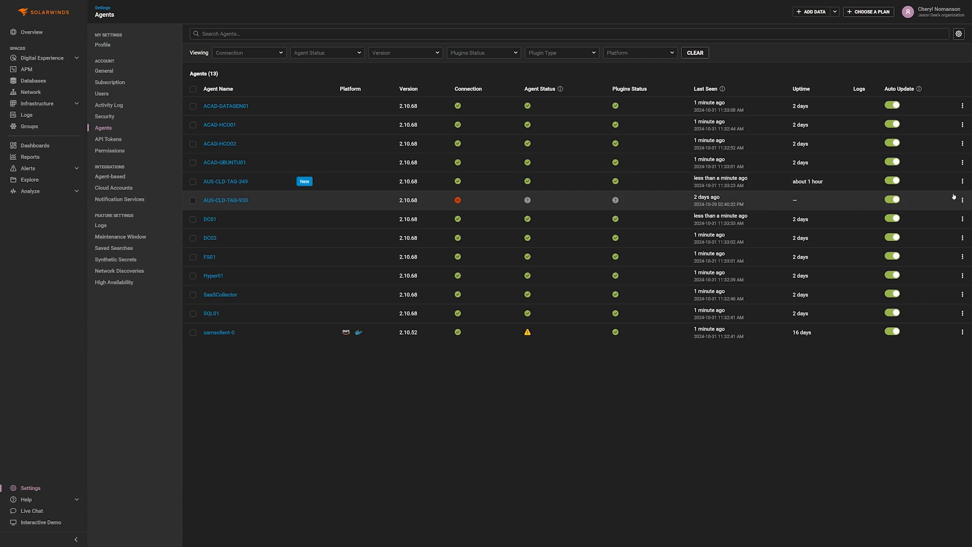
Step: Check the available actions for AUS-CLD-TAG-349, then go to the Network overview page
click(963, 181)
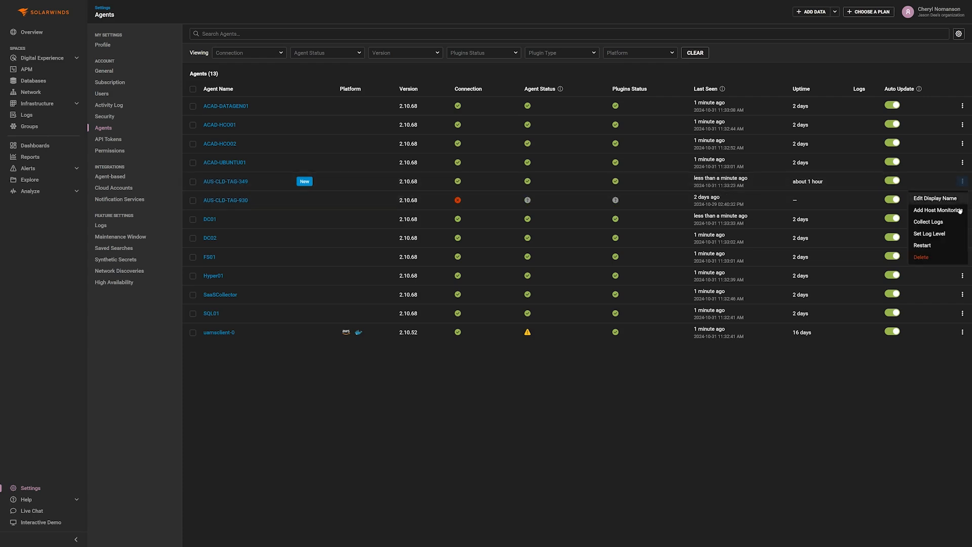
click(632, 454)
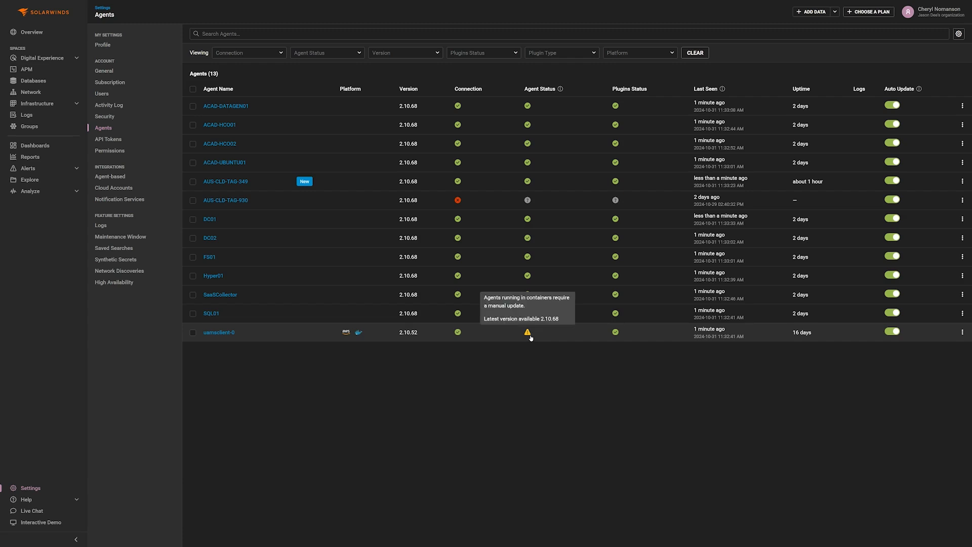
mouse_move(458, 201)
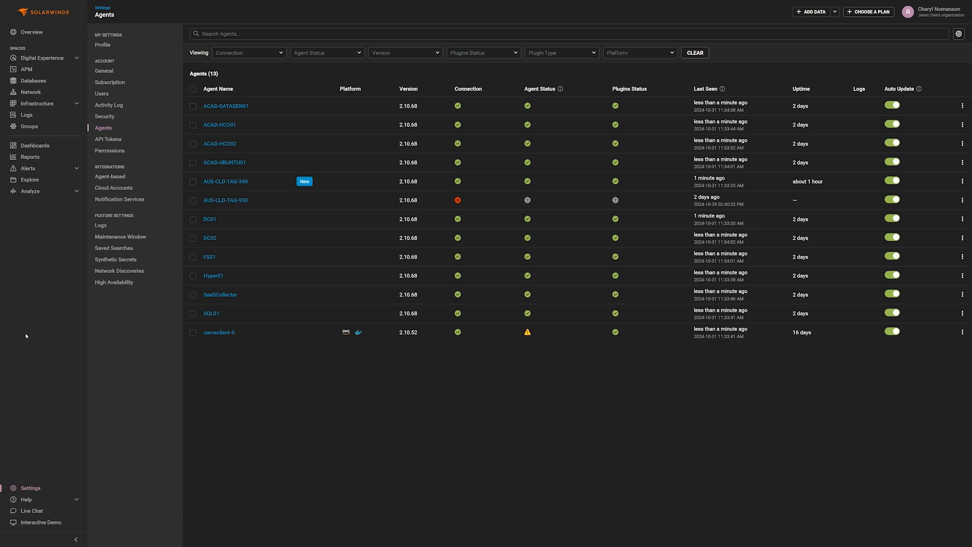
click(37, 94)
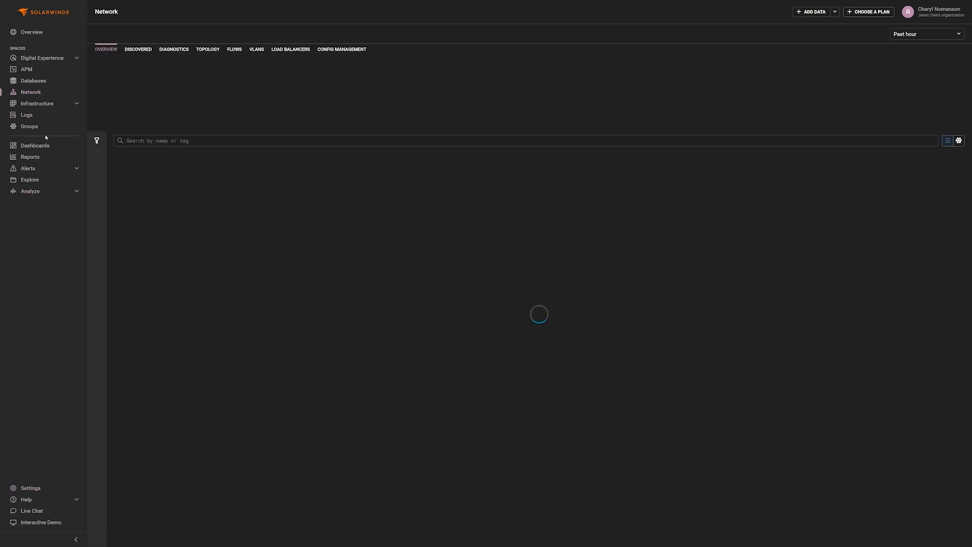